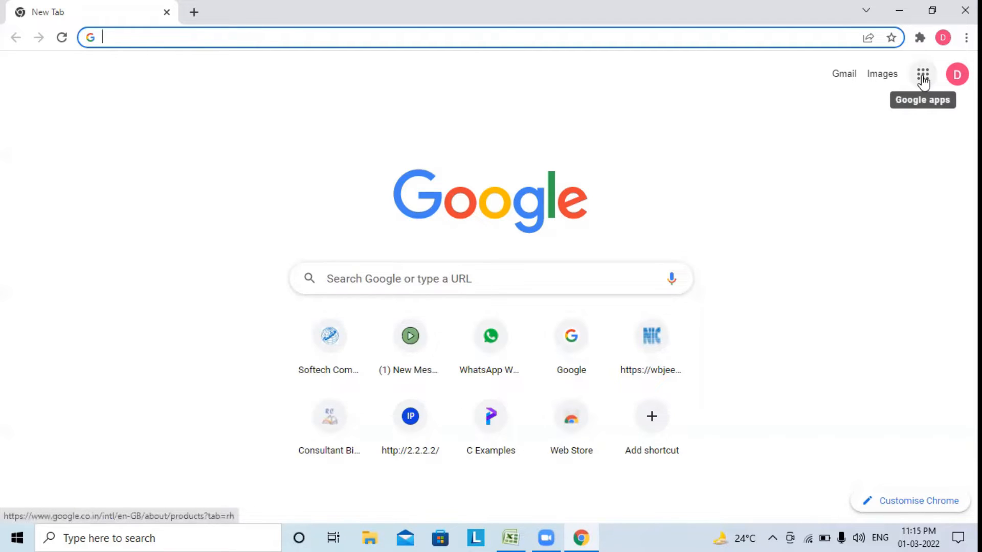
Open Google Sheets from the Google apps and create a new blank spreadsheet.
left_click(923, 77)
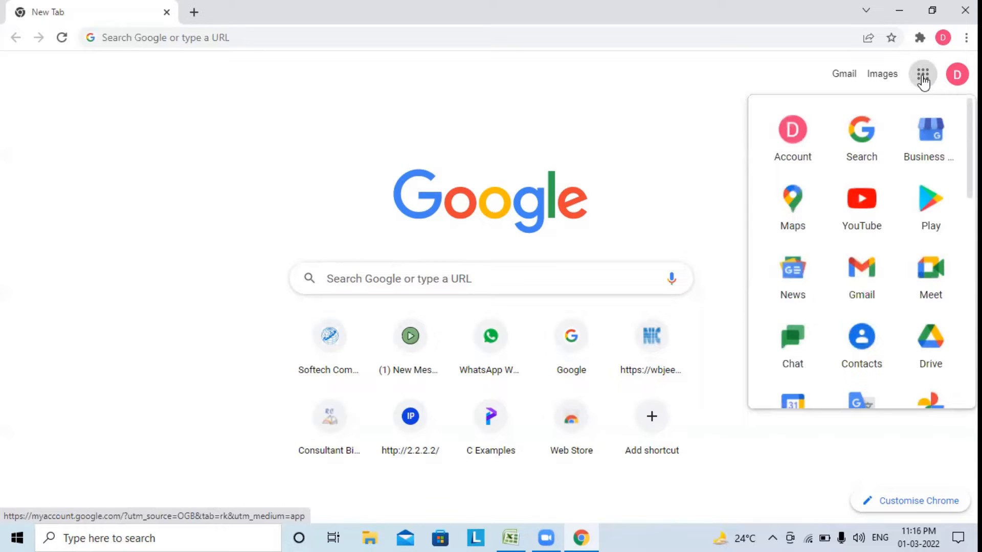
scroll(876, 280, "down", 5)
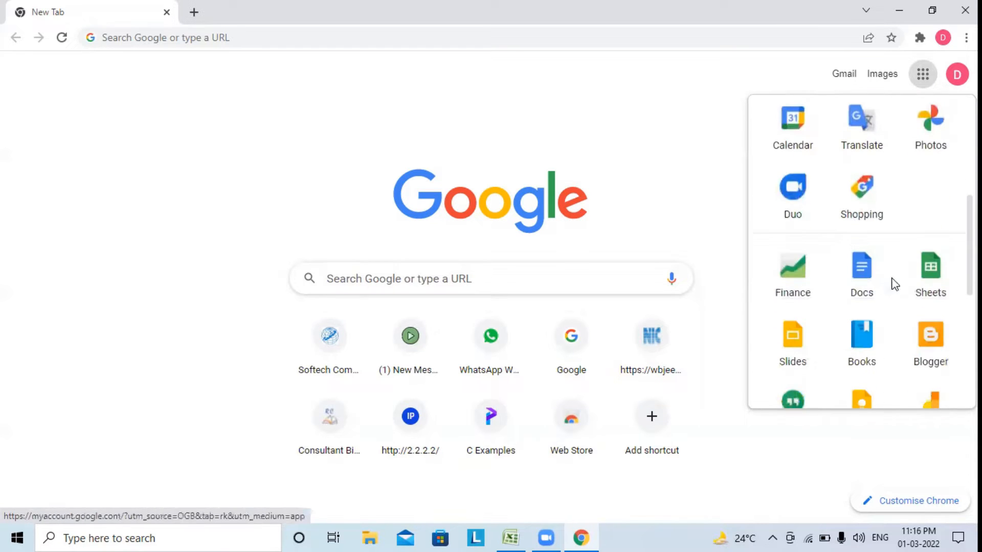
left_click(938, 263)
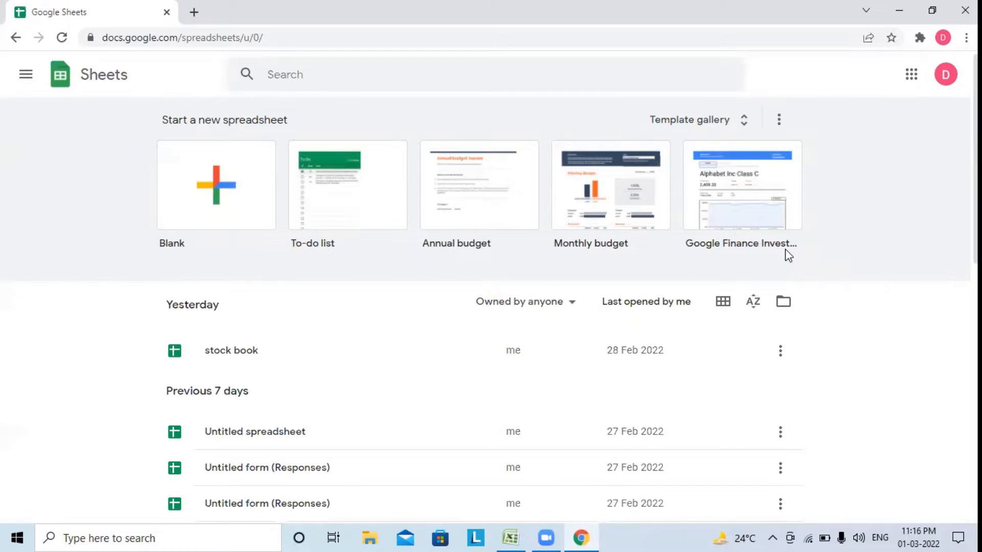
left_click(227, 187)
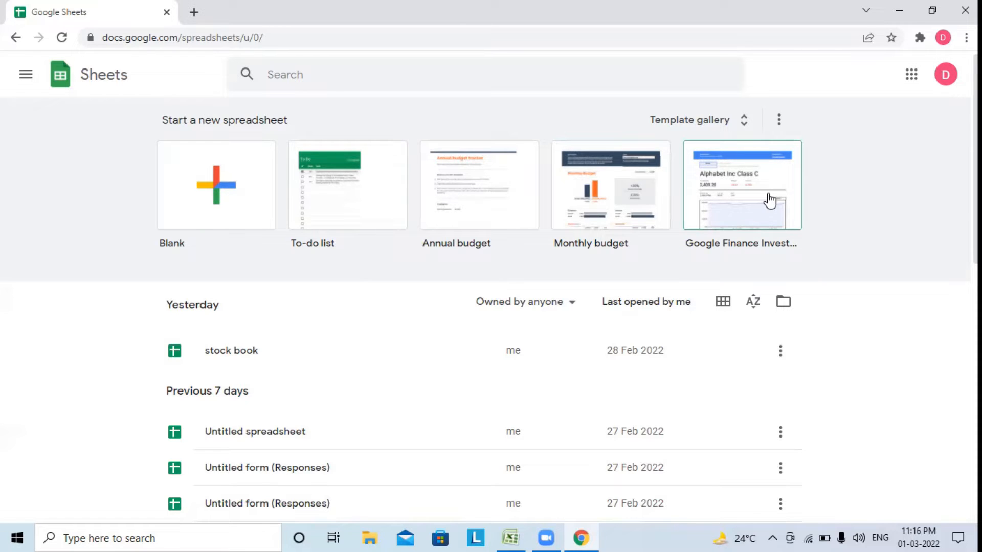
left_click(215, 182)
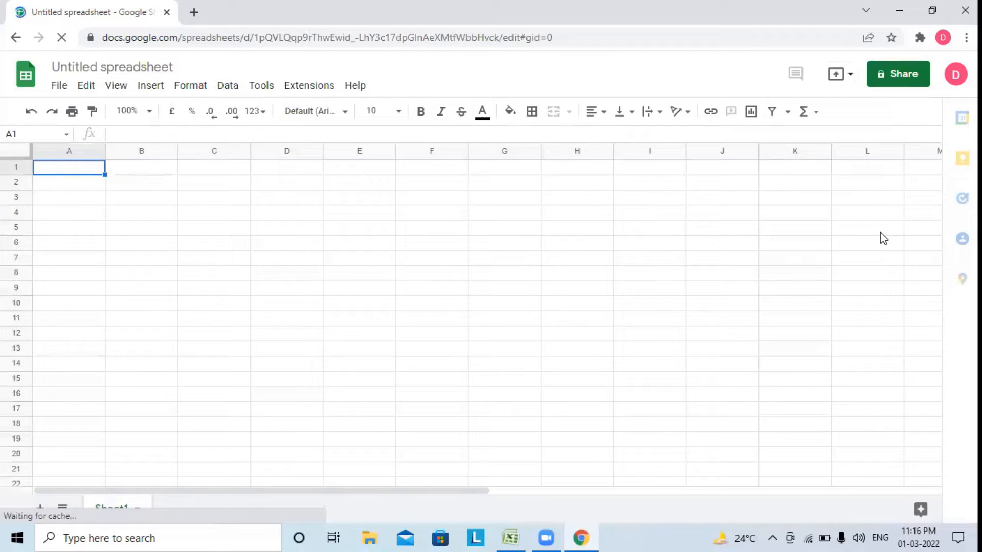
scroll(883, 238, "down", 2)
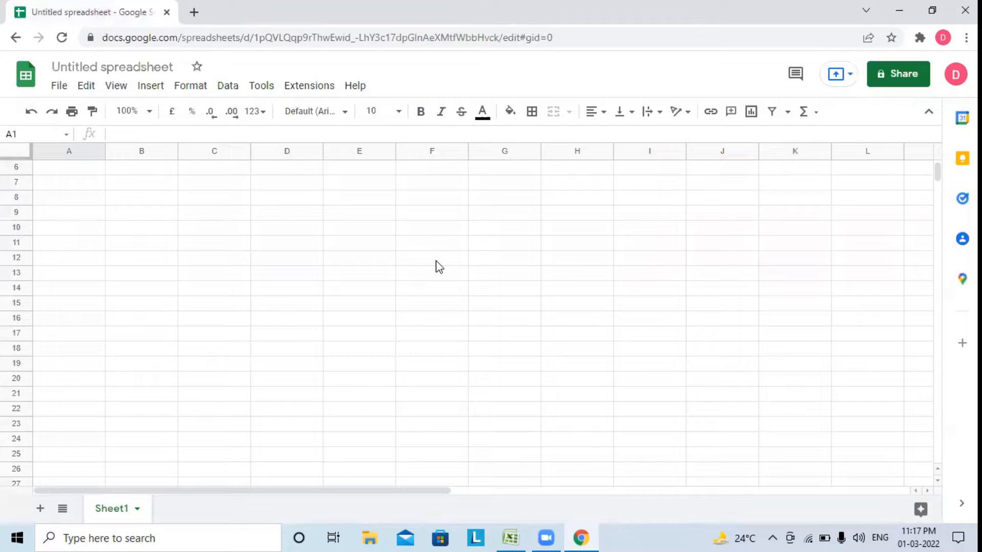
Open Google Drive in a new browser tab and create another blank Google Sheets spreadsheet from there.
left_click(195, 13)
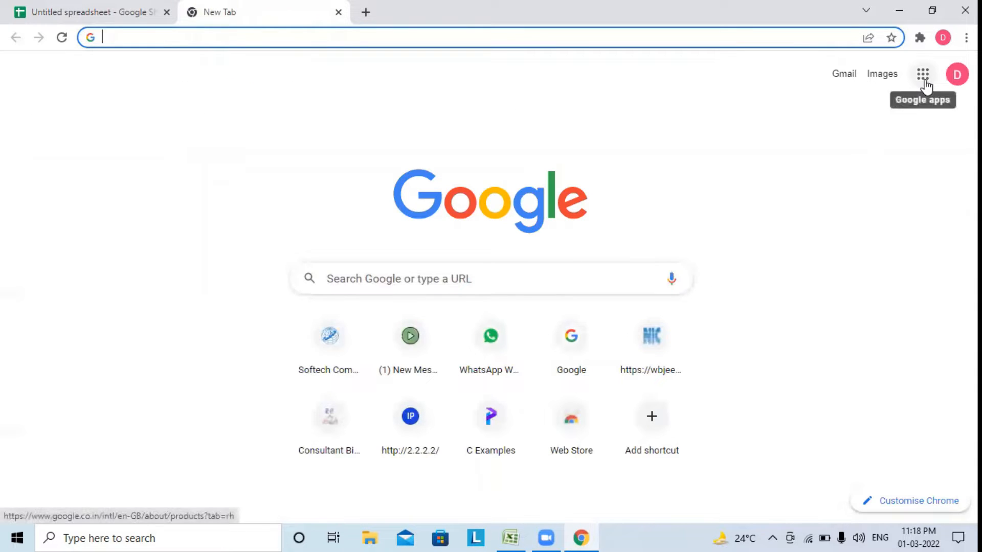
left_click(925, 81)
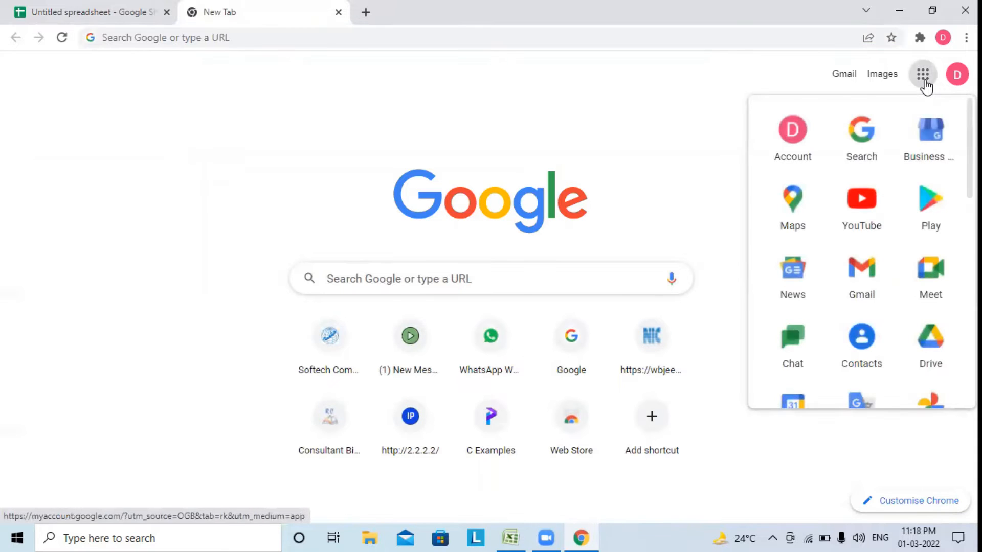
left_click(935, 343)
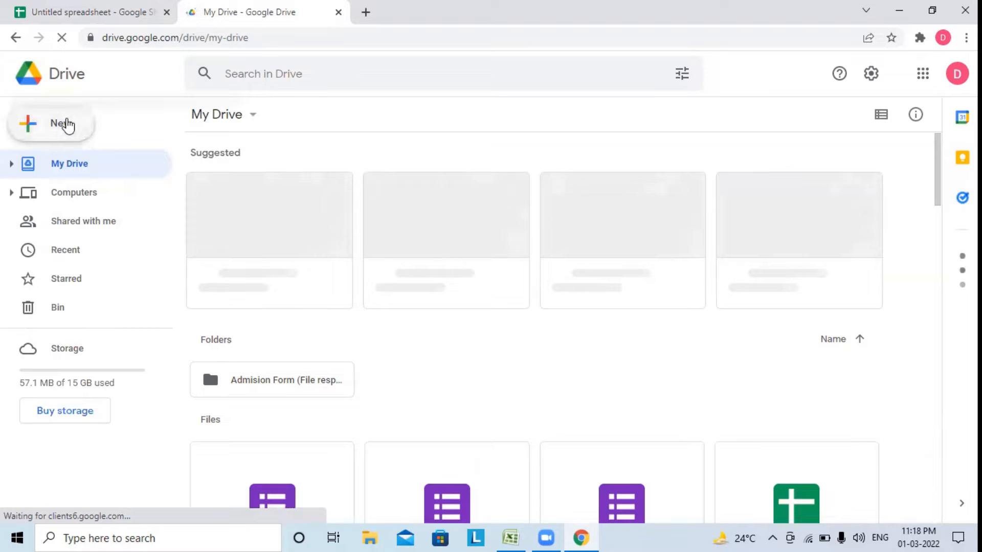
left_click(64, 123)
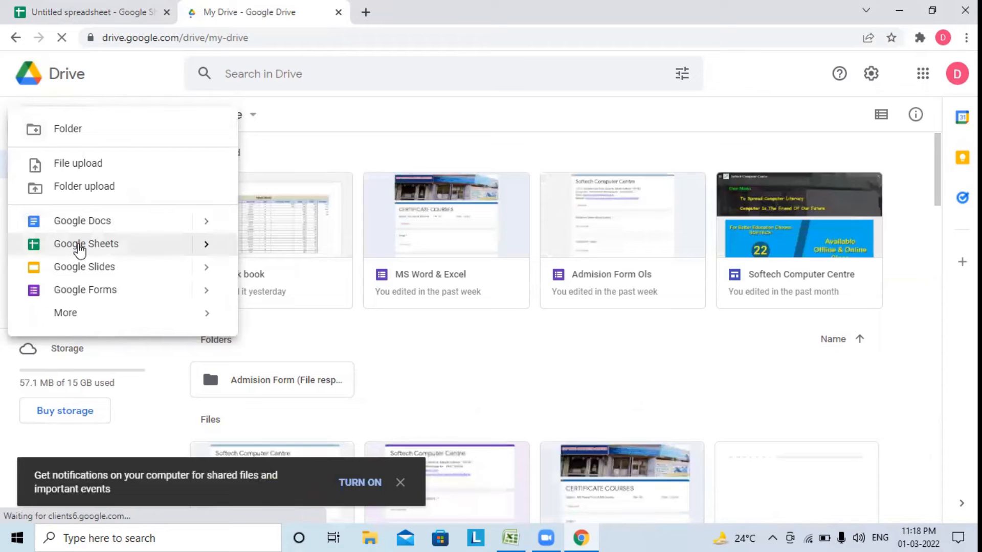
left_click(79, 246)
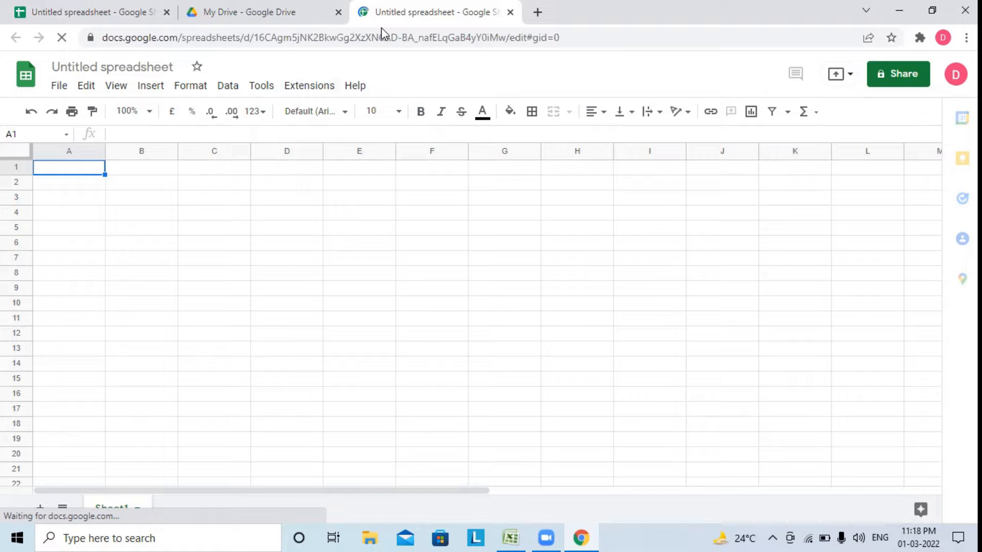
Close the Google Drive tab and the second spreadsheet's tab, returning to the first blank spreadsheet.
left_click(208, 15)
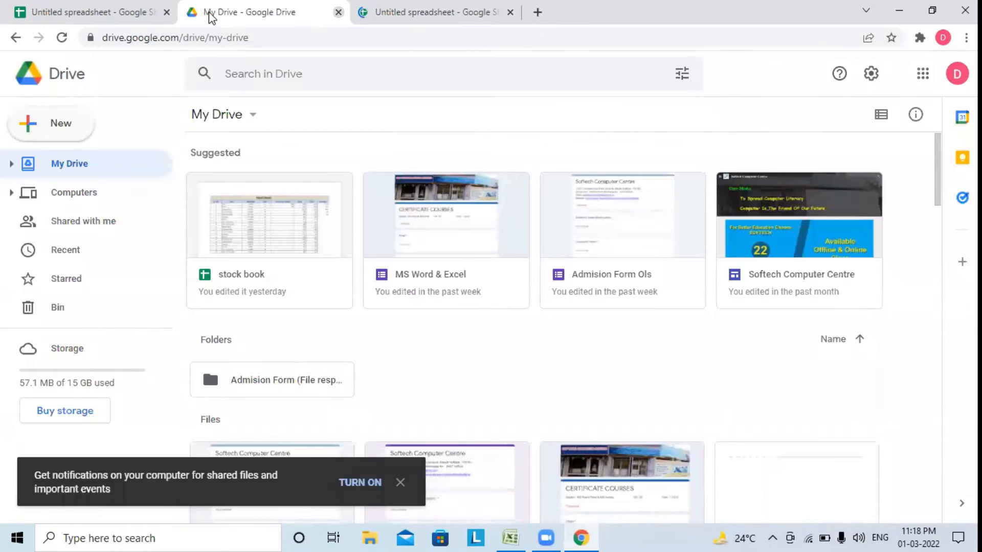
key("ctrl+w")
key("ctrl+w")
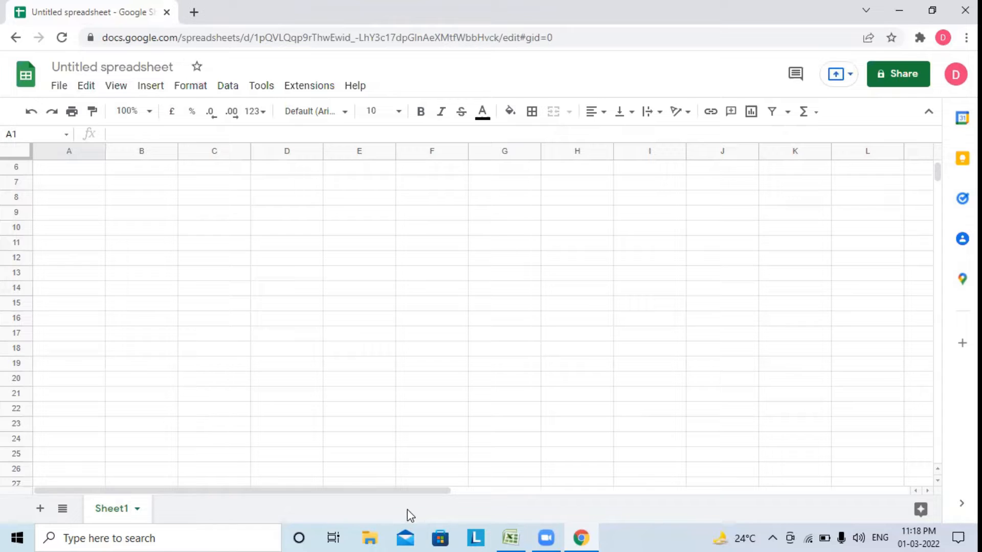
Enter the column headers Name, Roll, Sub1, Sub2 and Sub3 in cells A6 to E6.
left_click(86, 168)
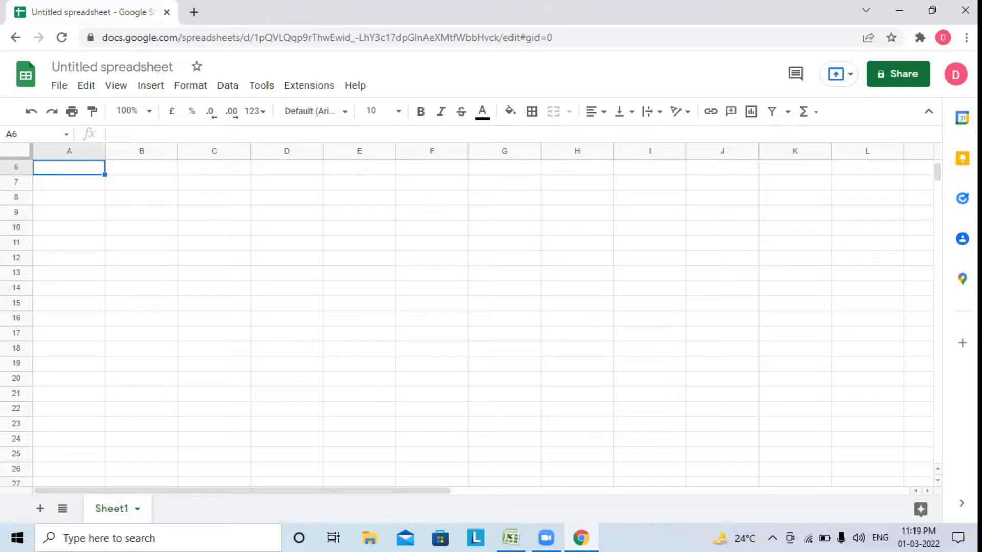
type("Name")
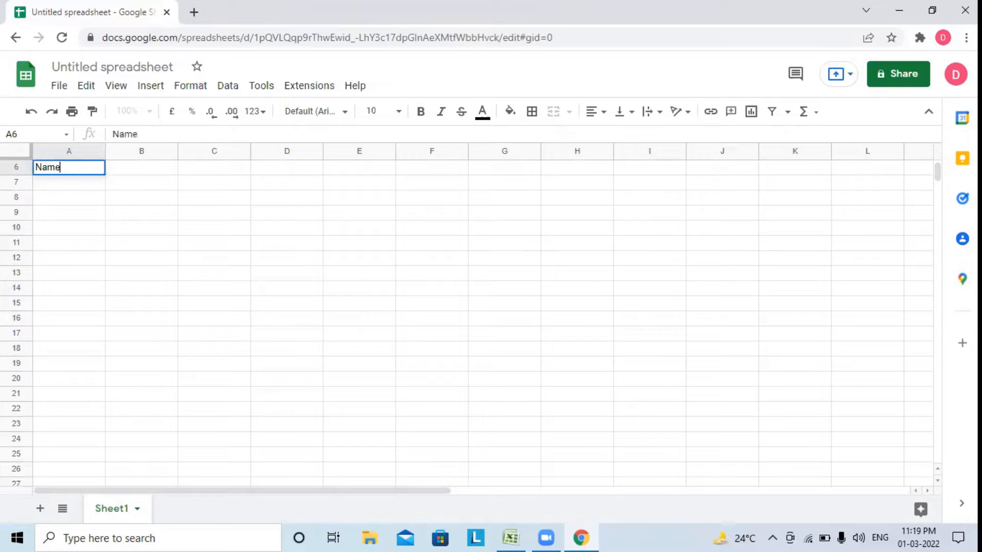
key("Tab")
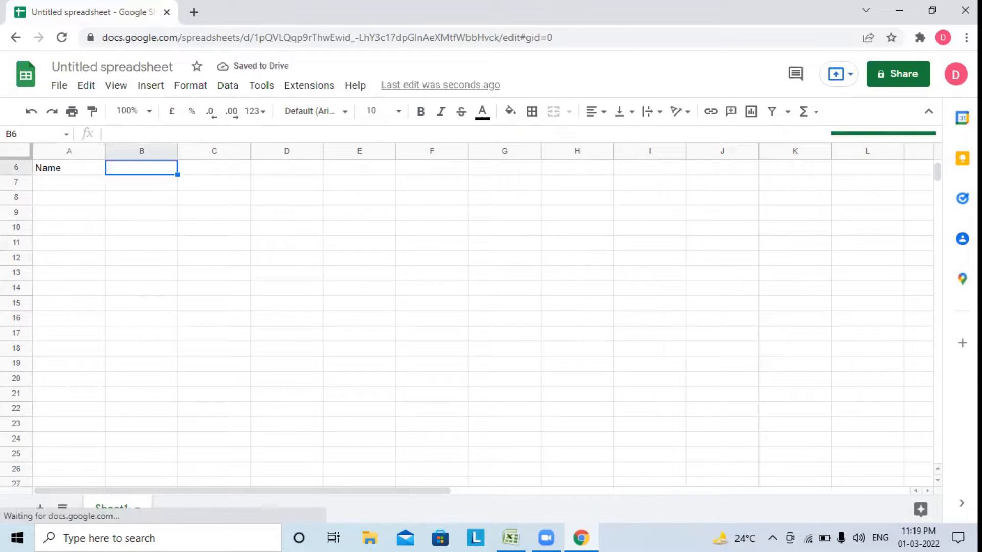
type("Roll")
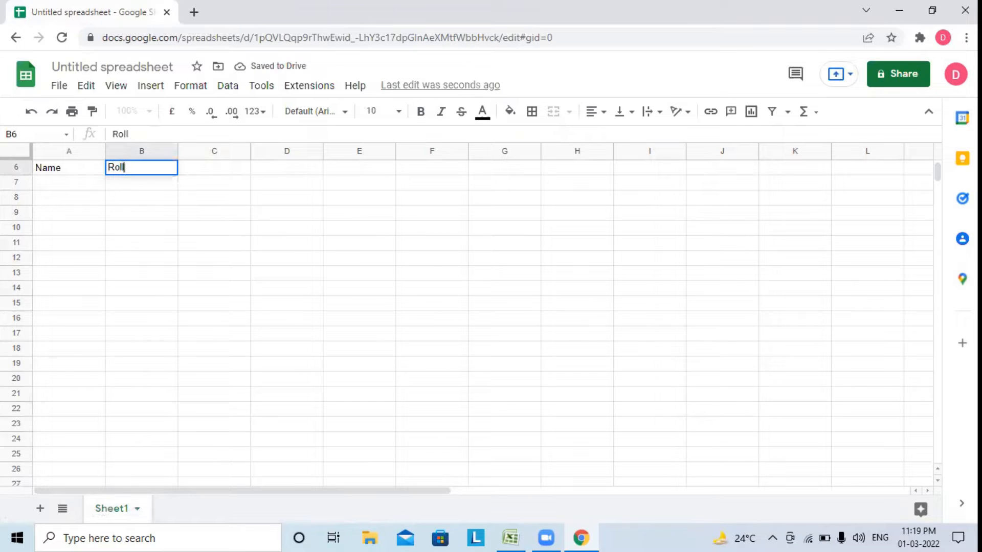
key("Tab")
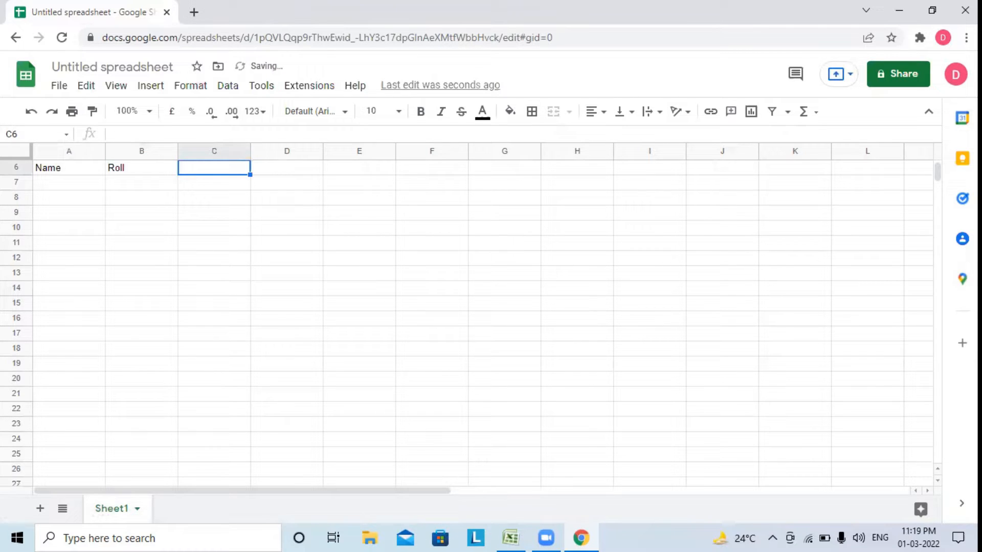
type("Su")
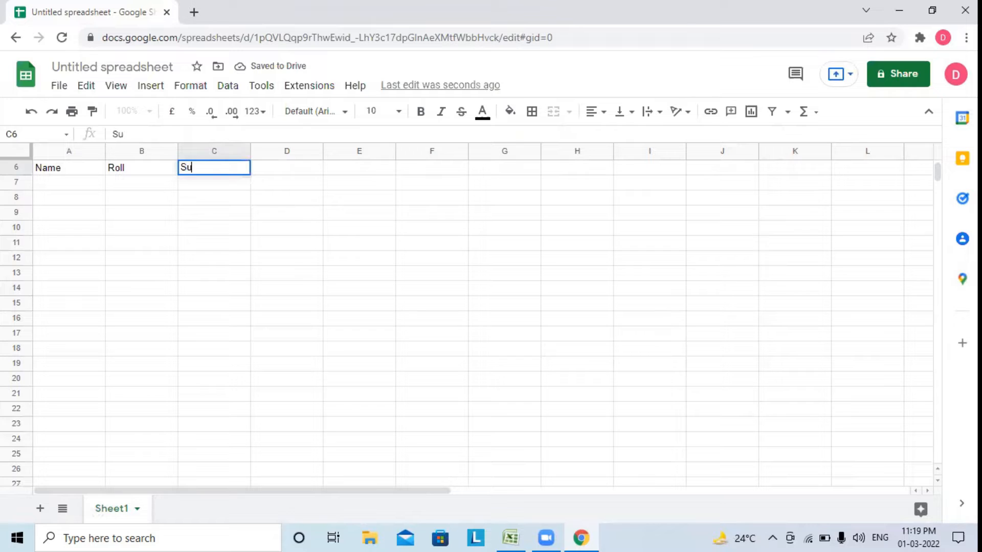
type("b1")
key("Tab")
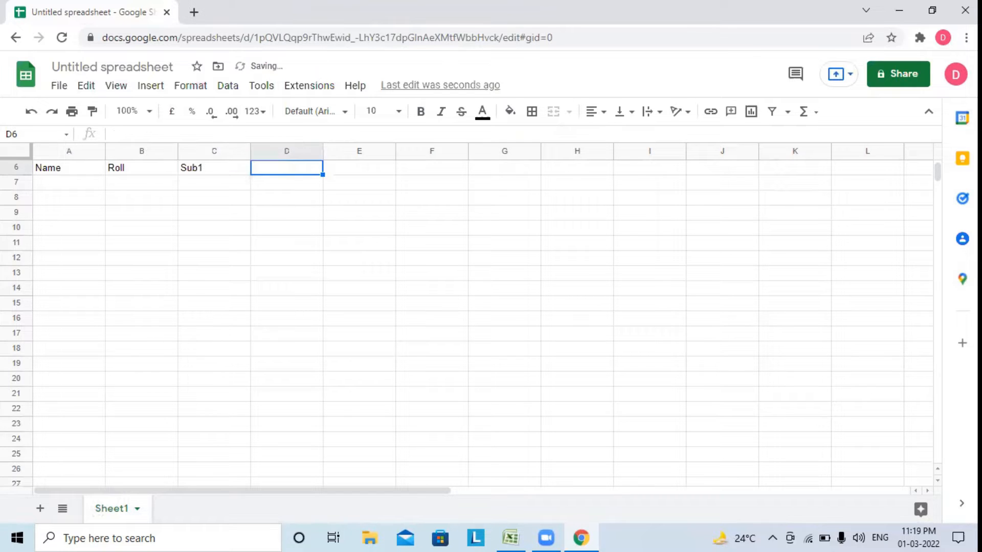
type("Su")
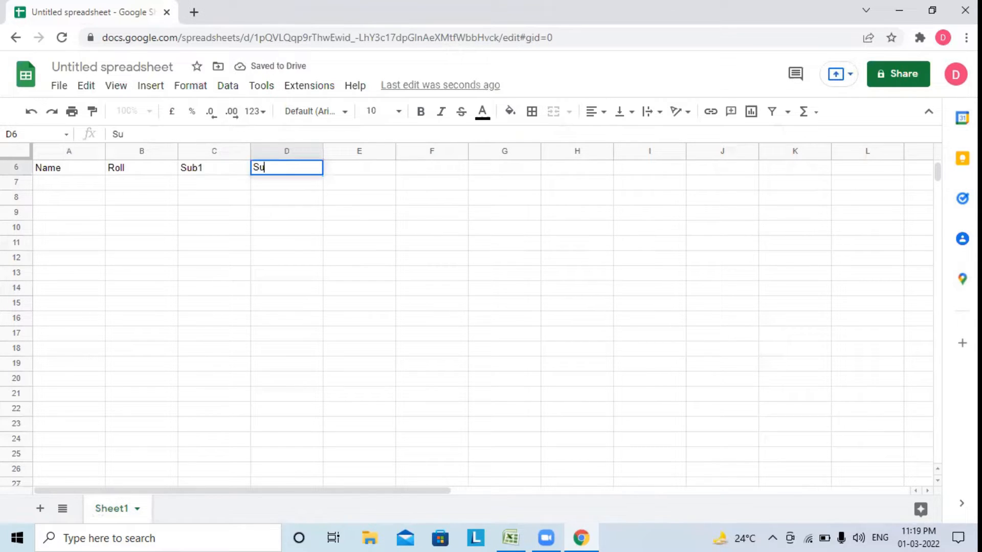
type("b2")
key("Tab")
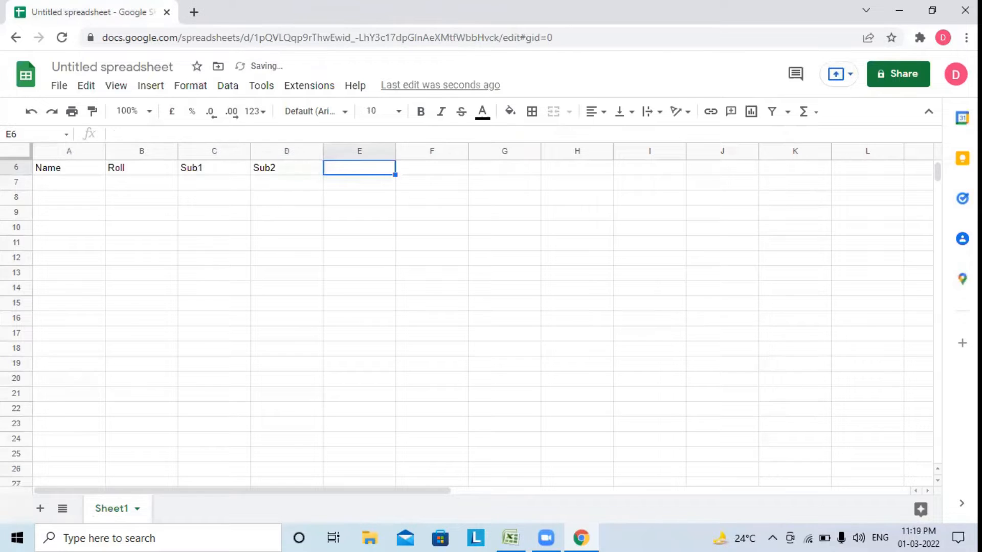
type("Sub3")
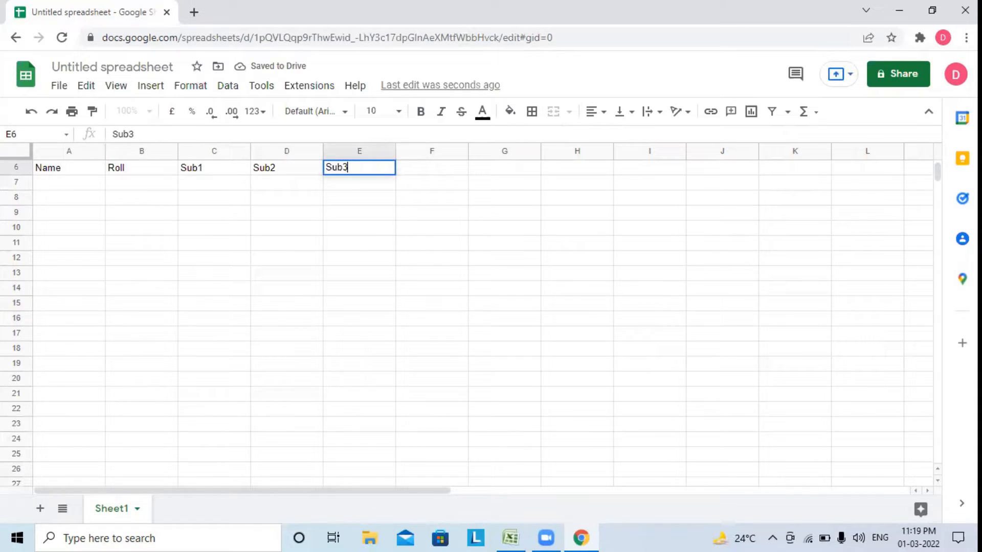
key("Return")
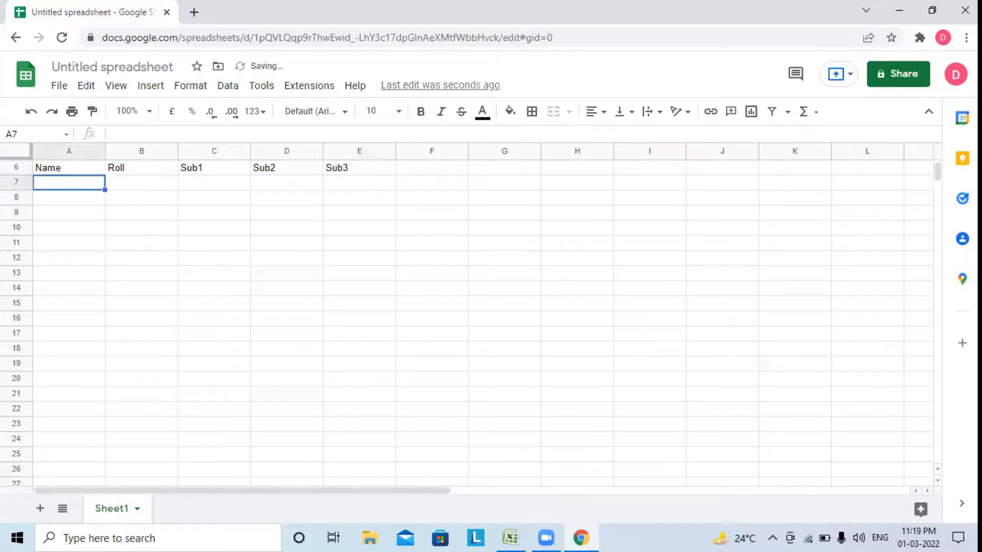
Fill row 7 with Student 1, roll 1 and the marks 58, 69 and 78 for Sub1 to Sub3.
type("S")
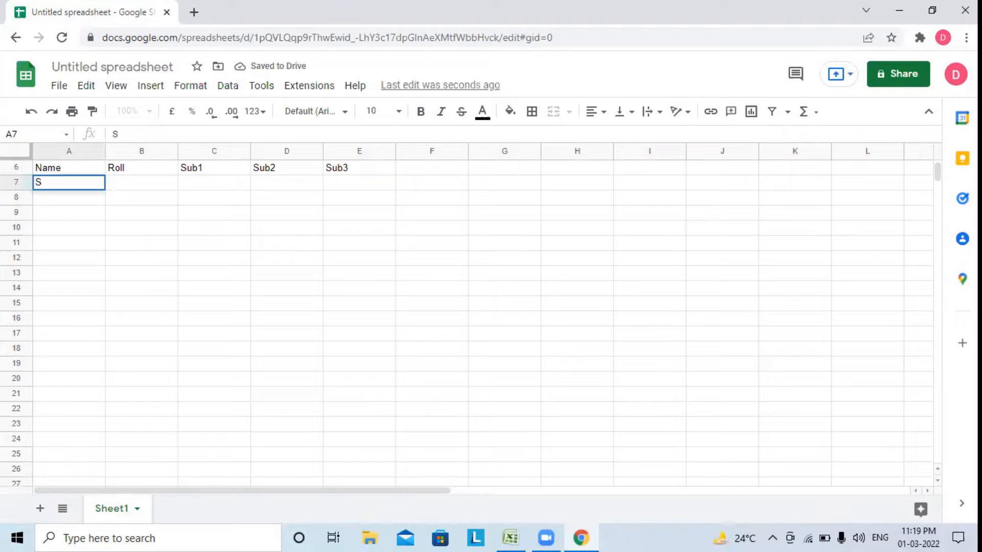
type("tudent 1")
key("Tab")
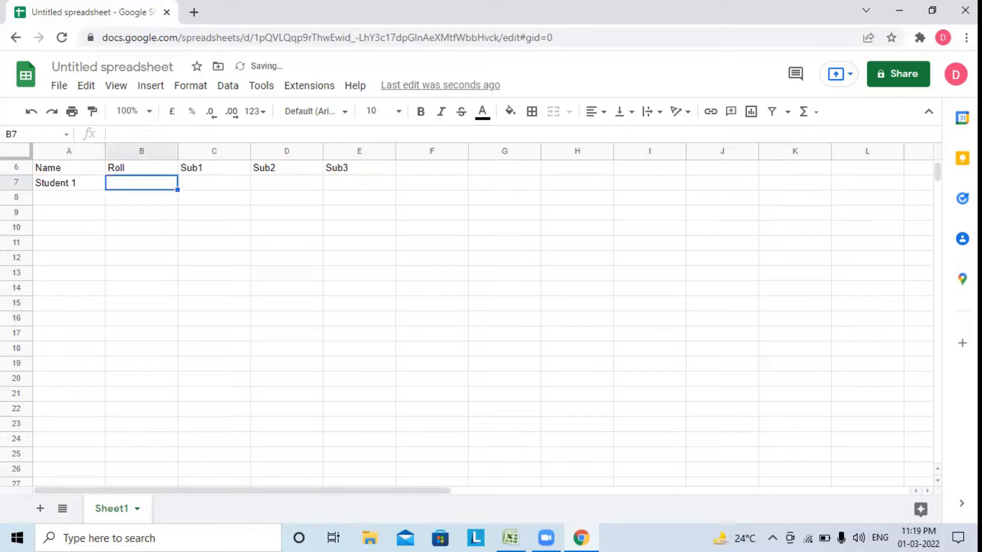
type("1")
key("Tab")
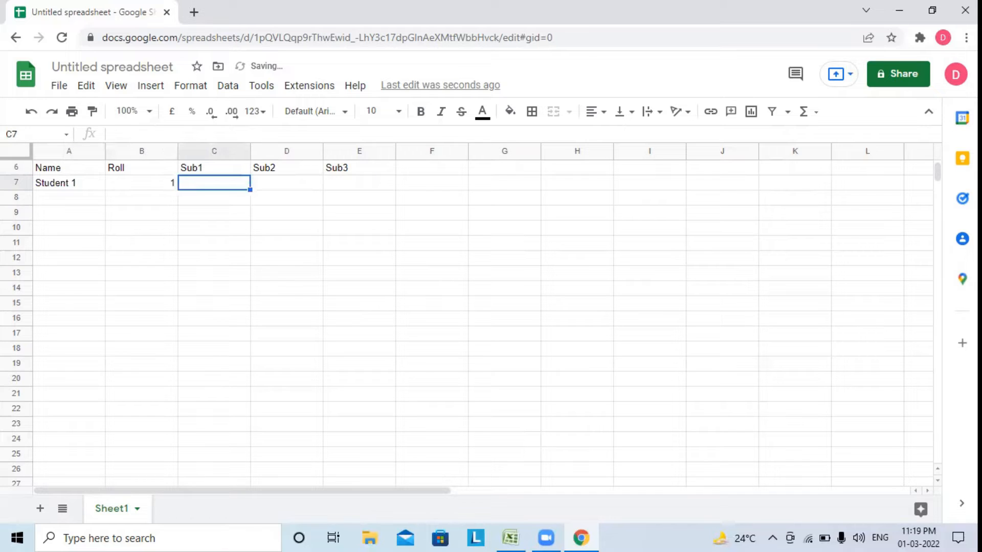
type("58")
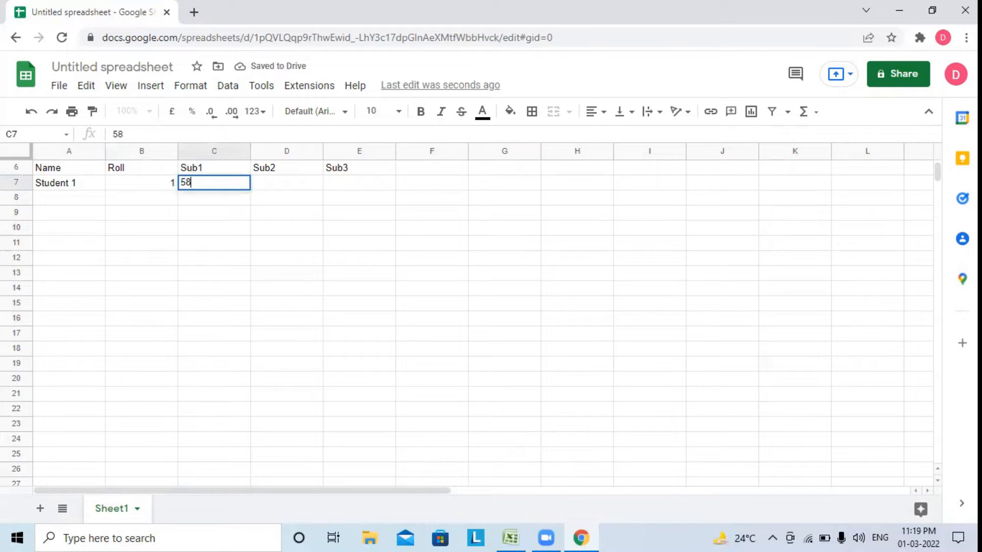
key("Tab")
type("69")
key("Tab")
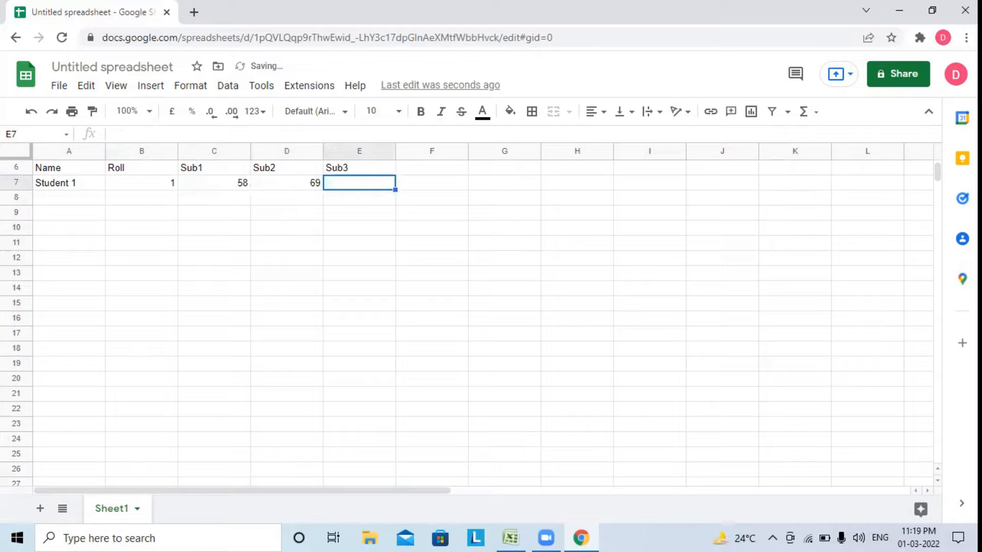
type("78")
key("Return")
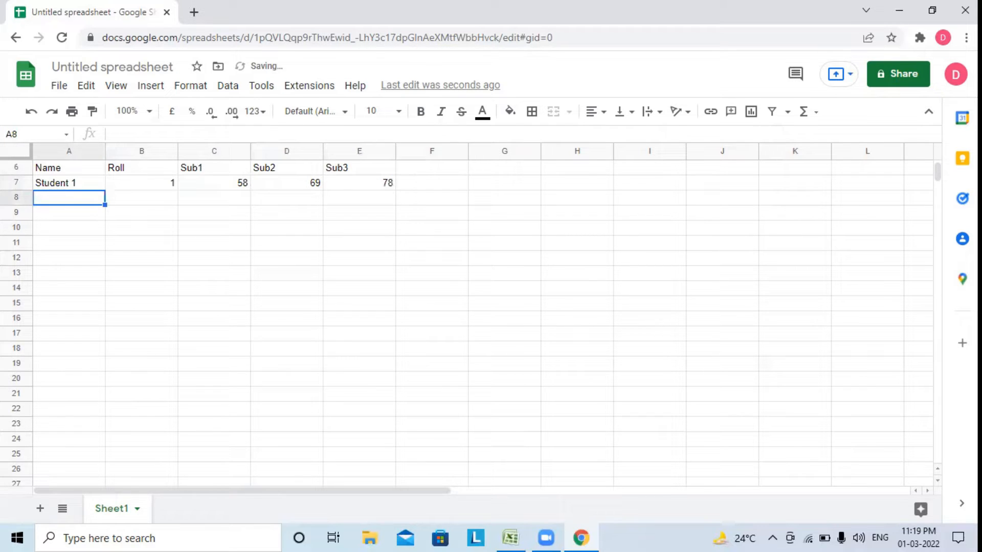
Fill row 8 with Student 2, roll 2 and the marks 48, 67 and 82 for Sub1 to Sub3.
type("S")
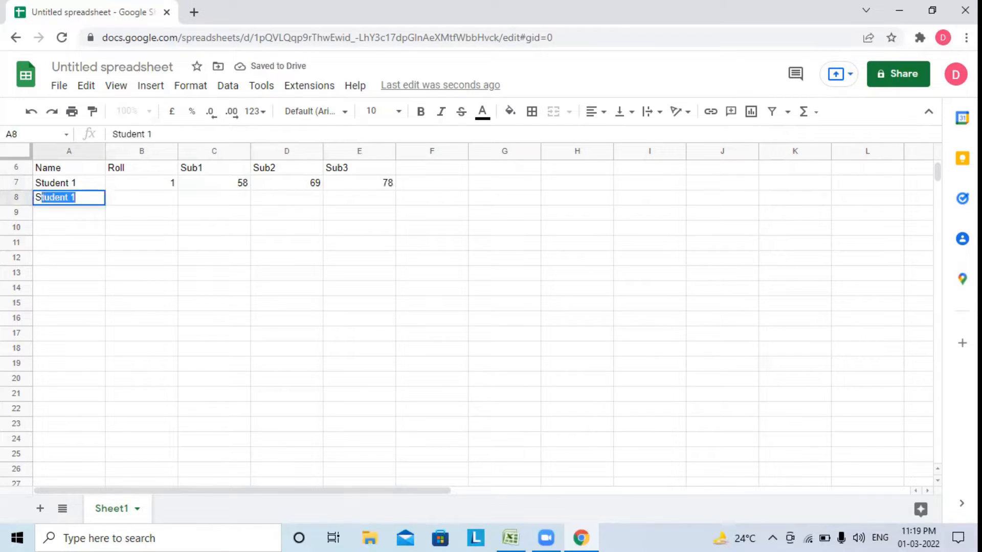
type("tudent 2")
key("Tab")
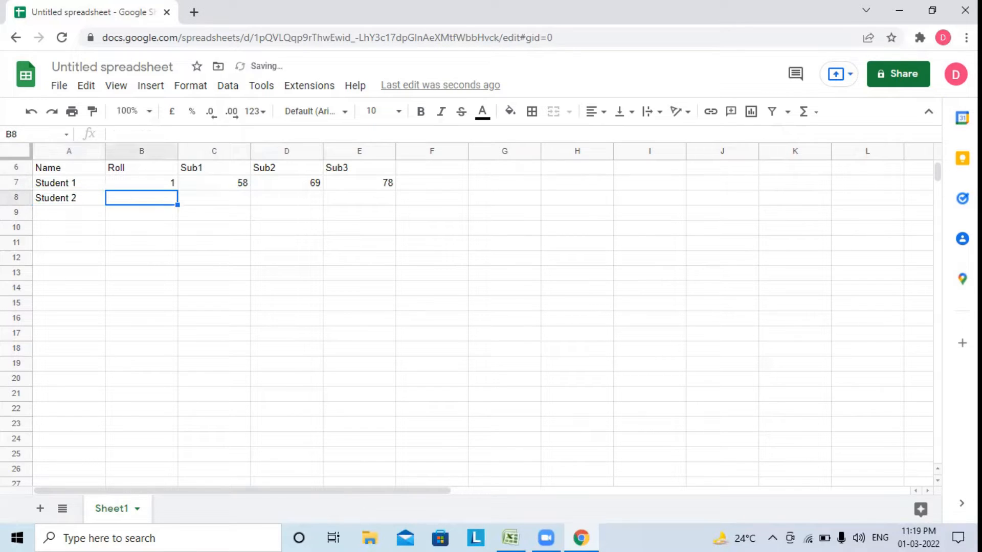
type("2")
key("Tab")
type("48")
key("Tab")
type("67")
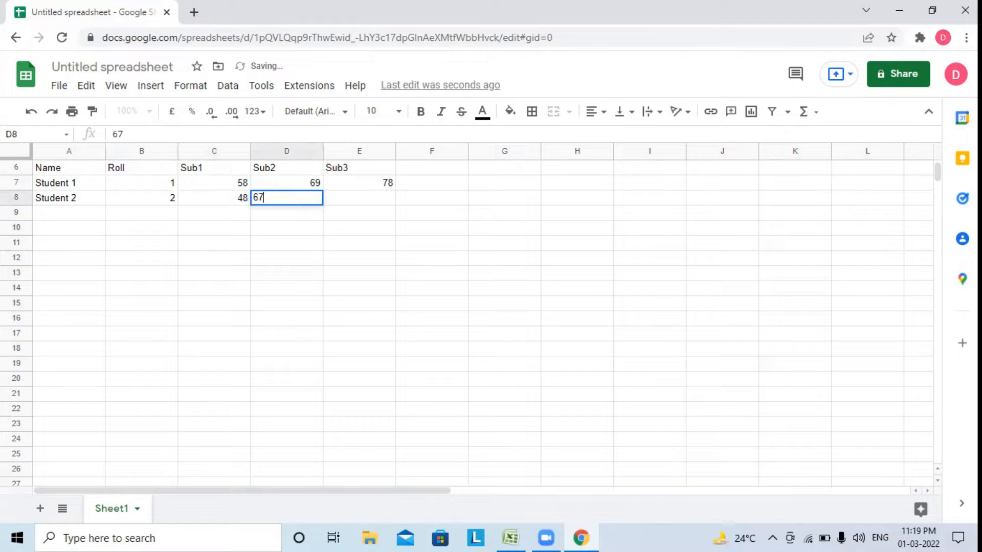
key("Tab")
type("82")
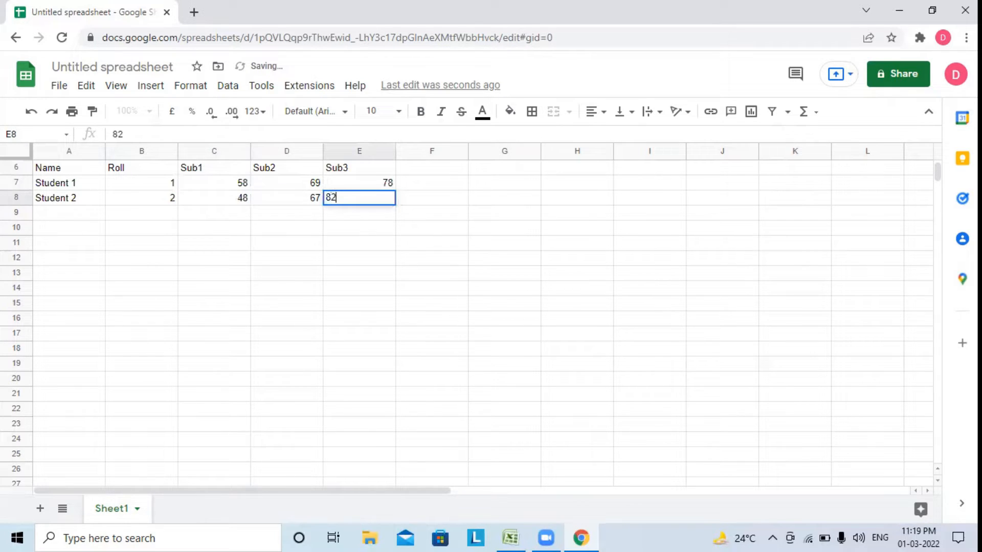
key("Return")
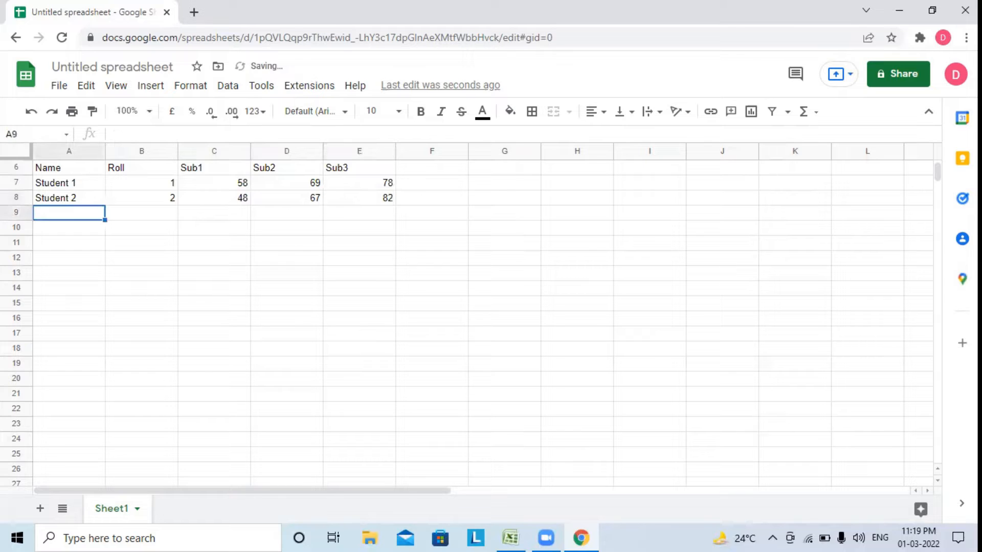
Fill row 9 with Student 2, roll 3 and the marks 57, 62 and 54 for Sub1 to Sub3.
type("S")
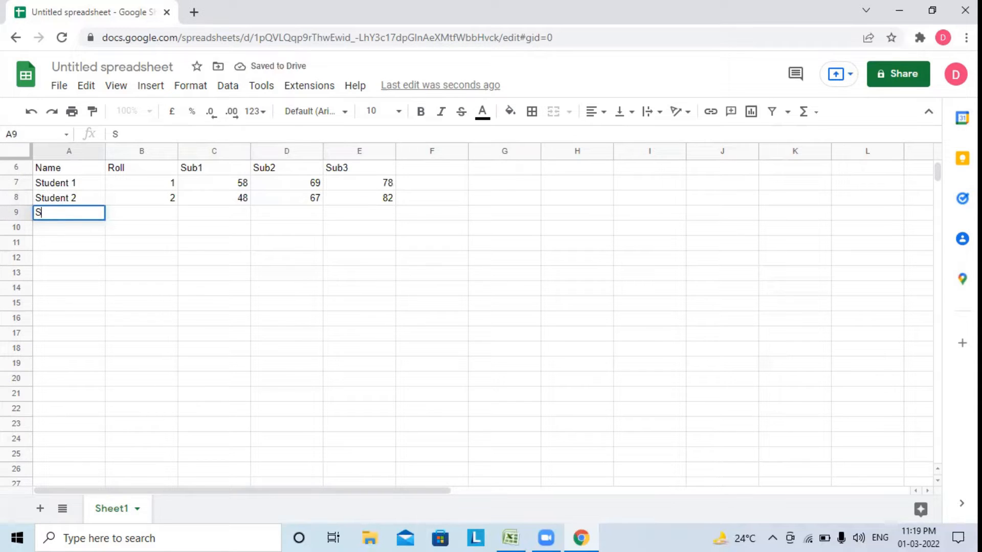
type("tudent 2")
key("Tab")
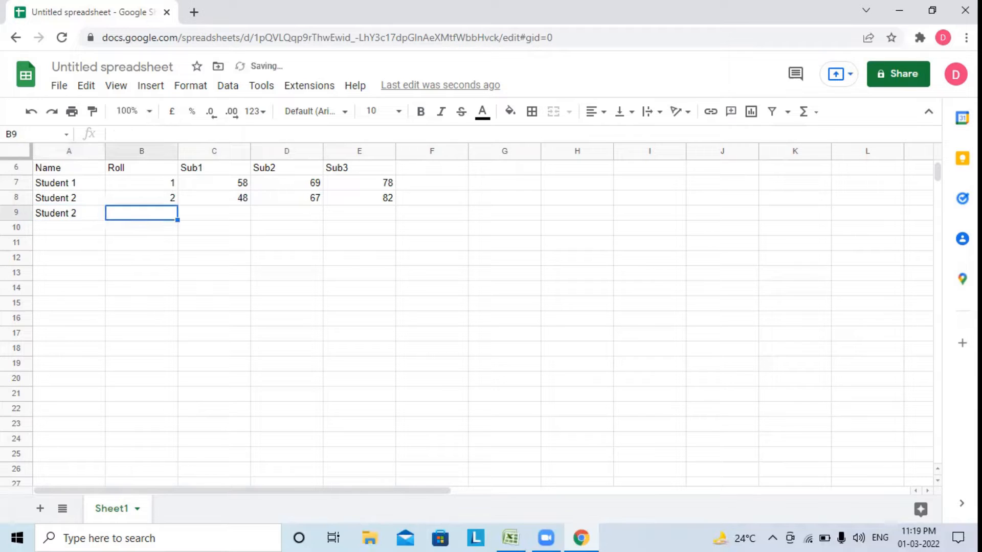
type("3")
key("Tab")
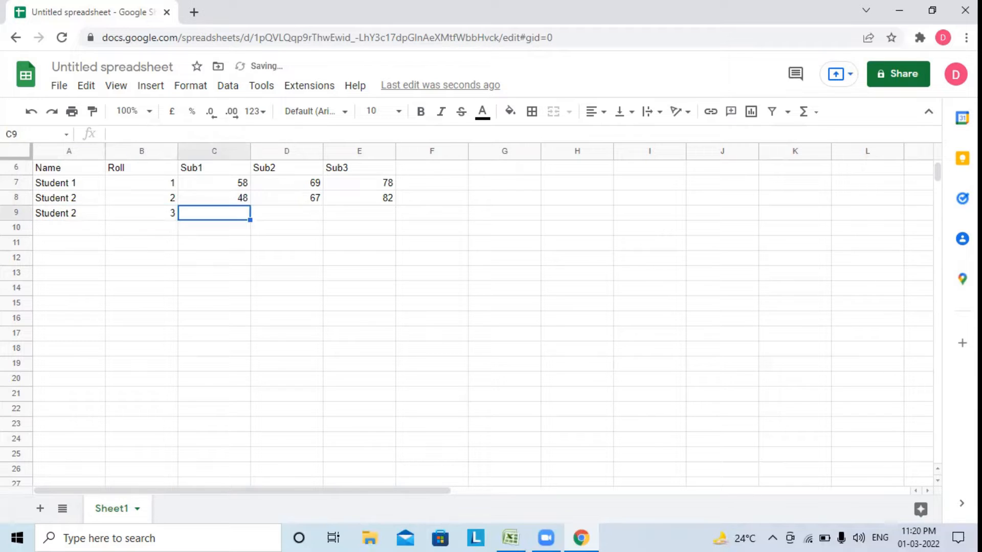
type("57")
key("Tab")
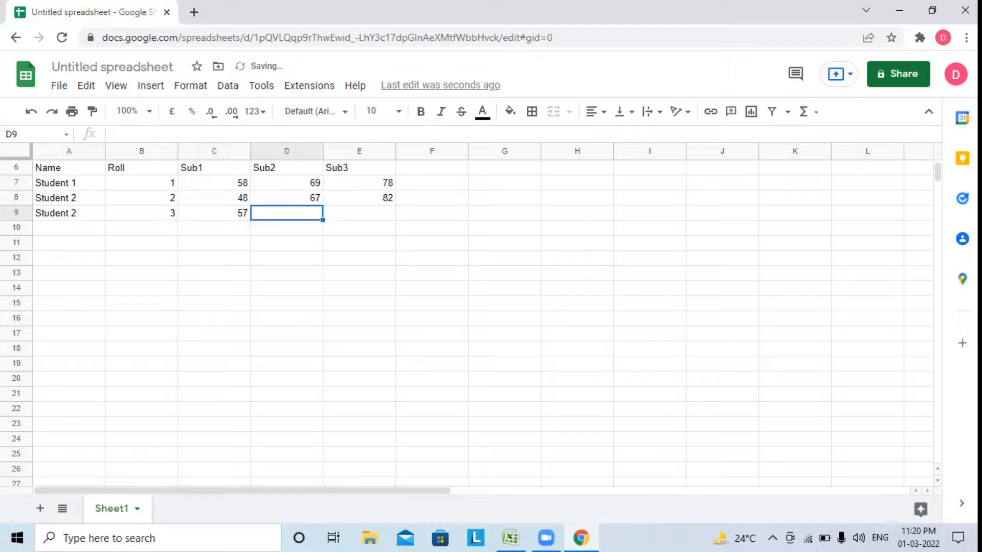
type("62")
key("Tab")
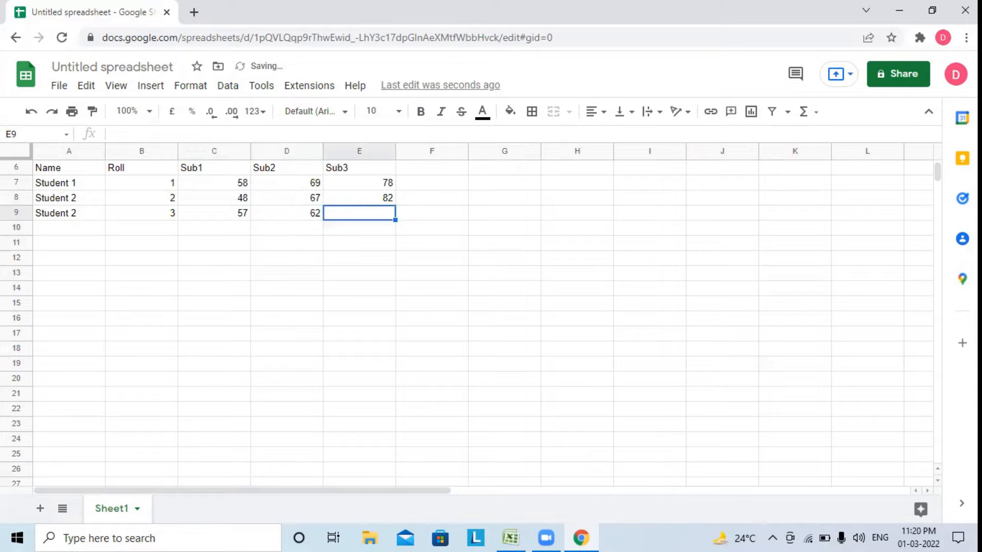
type("54")
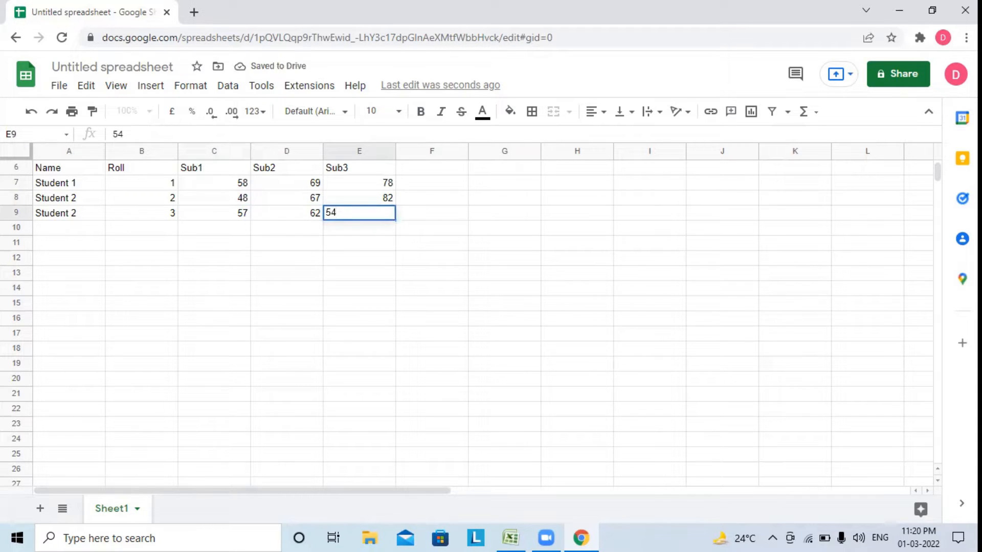
key("Return")
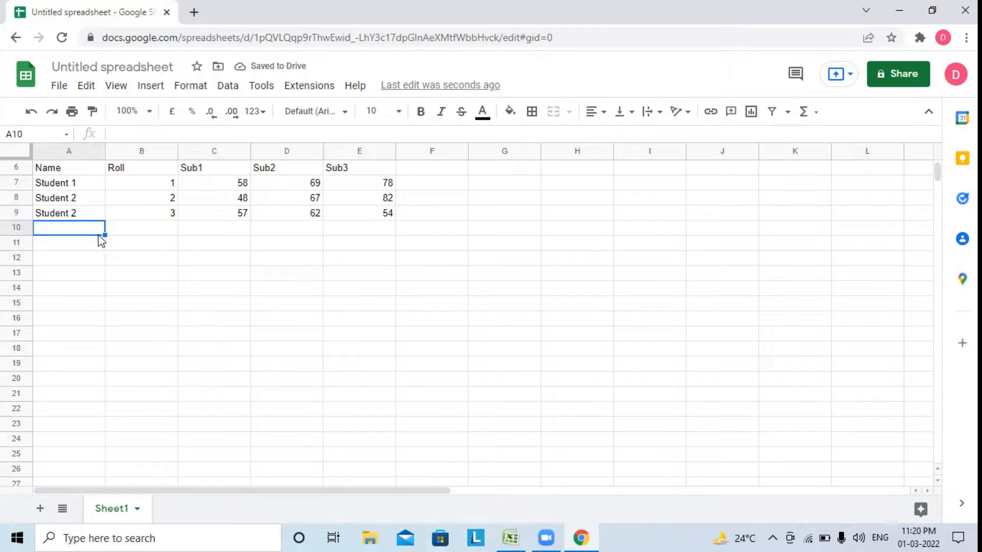
Centre the header cells A6 to E6 horizontally and make their text bold.
left_click(57, 171)
left_click_drag(57, 172, 370, 173)
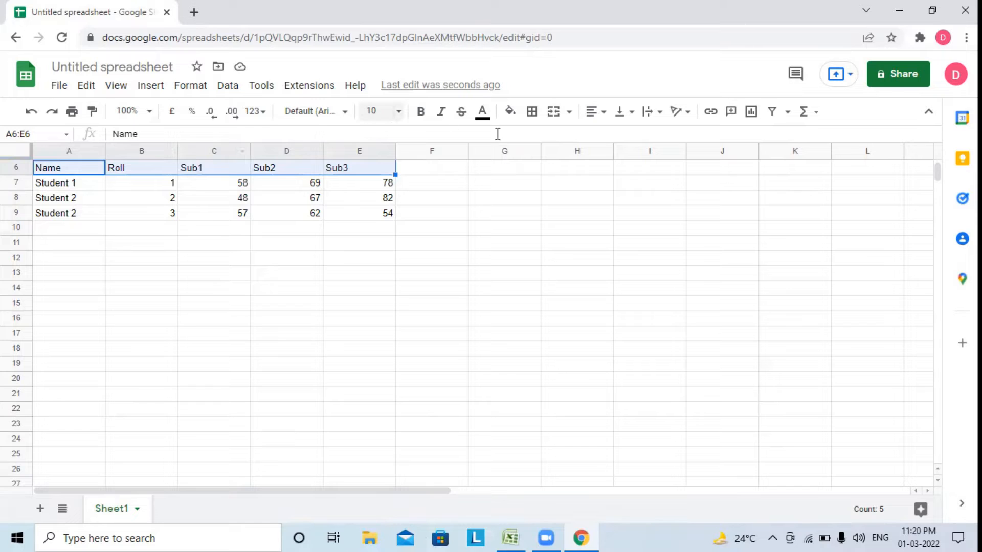
left_click(602, 113)
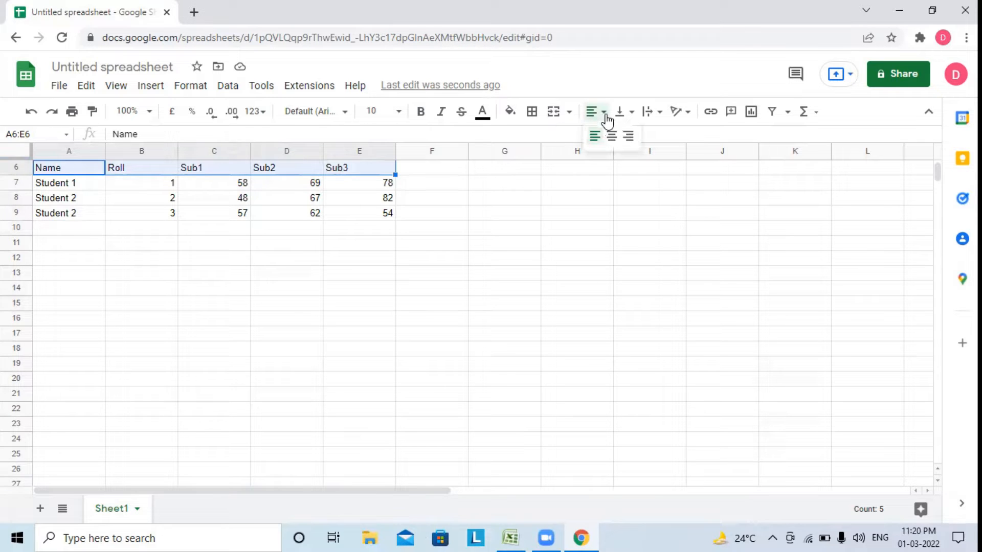
left_click(611, 137)
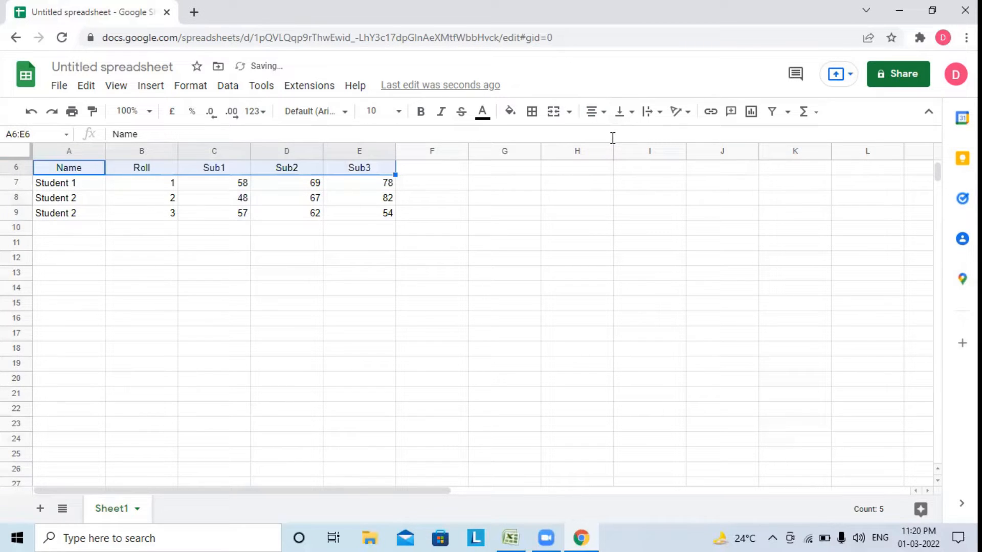
left_click(424, 117)
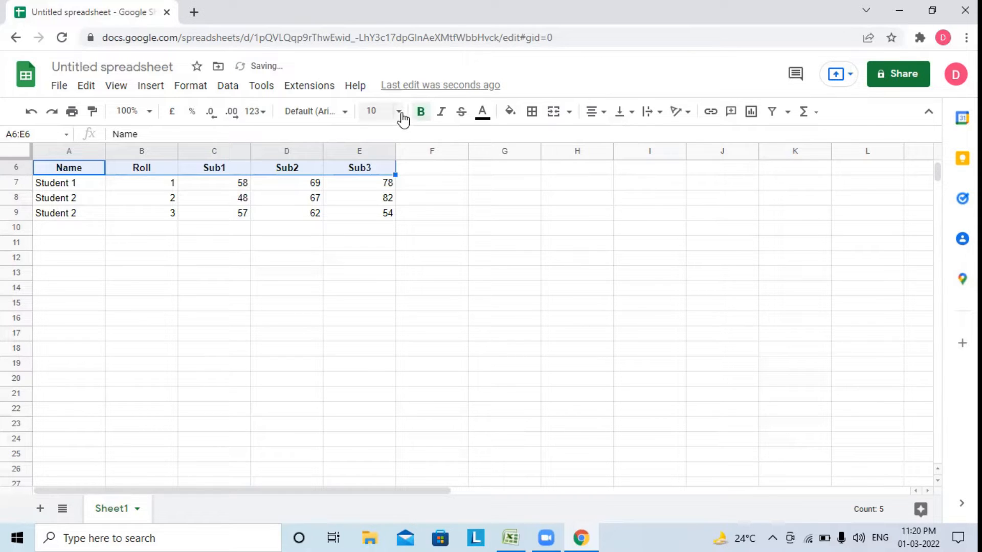
Set the text of header cells A6 to E6 to size 12 in the Comic Sans MS font.
left_click(398, 113)
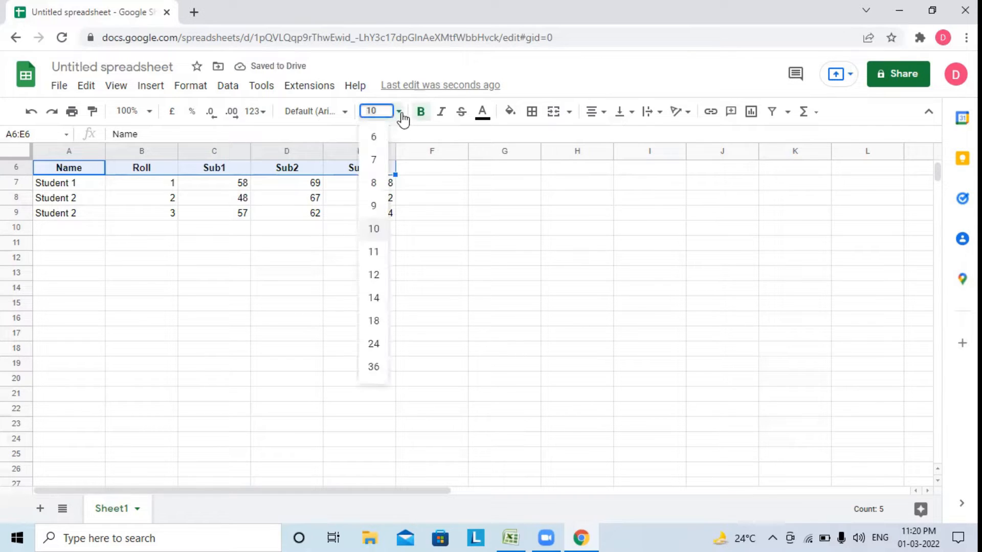
left_click(375, 276)
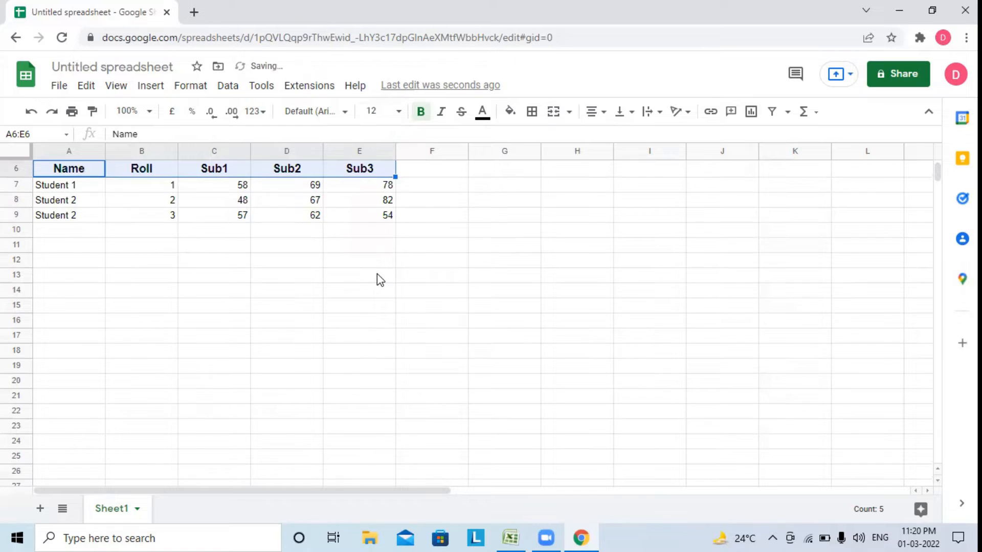
left_click(345, 113)
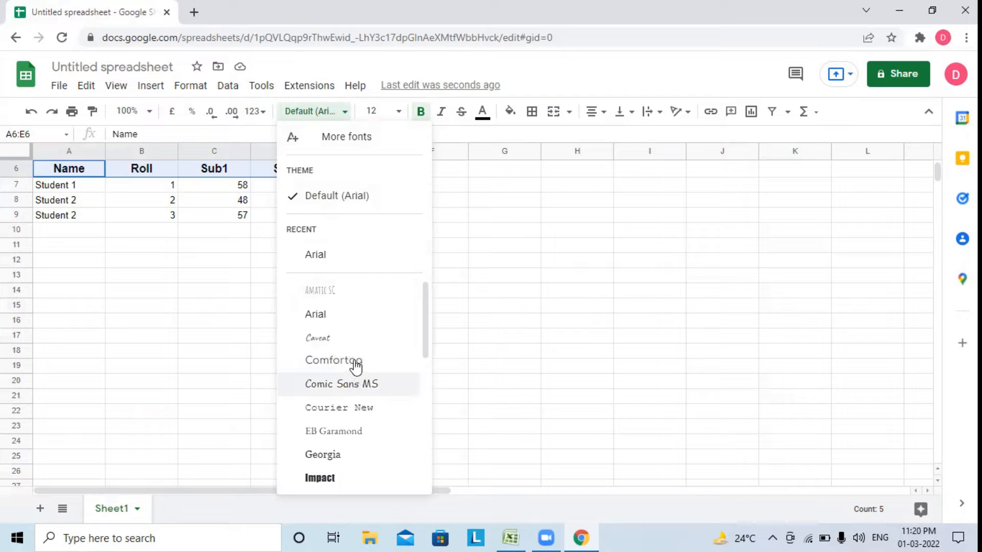
left_click(354, 375)
left_click(327, 369)
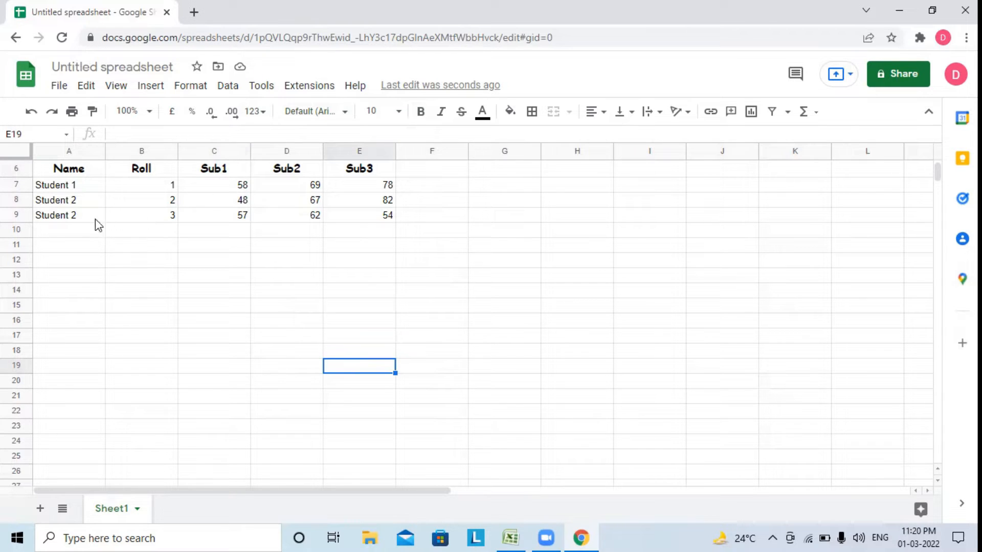
Fill the header cells A6 to E6 with a light blue-grey colour.
left_click_drag(47, 169, 385, 166)
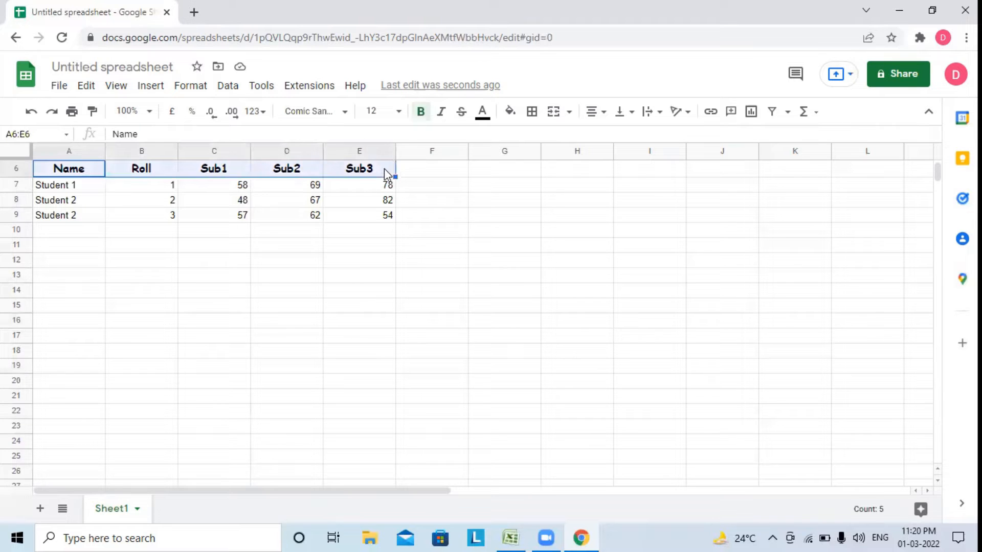
left_click(519, 118)
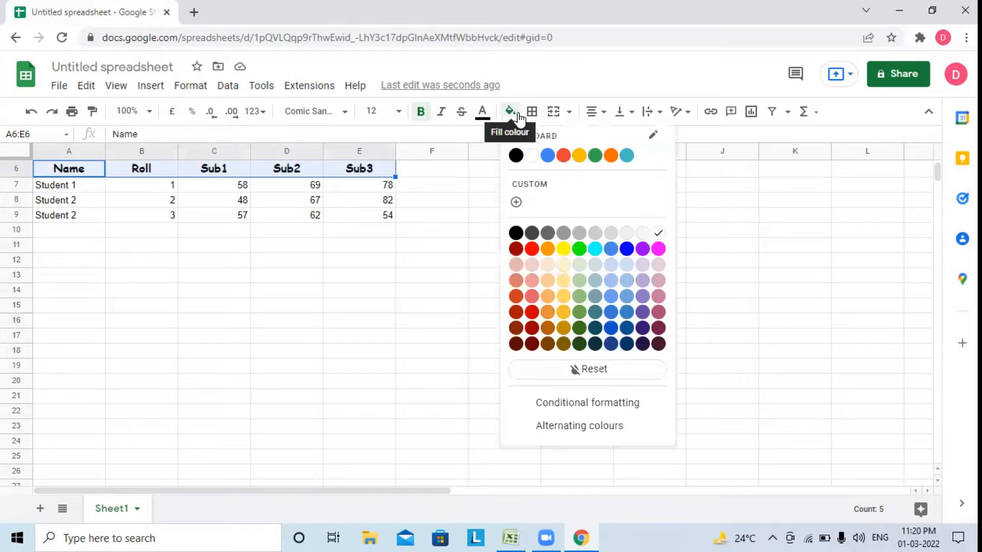
left_click(593, 265)
left_click(217, 246)
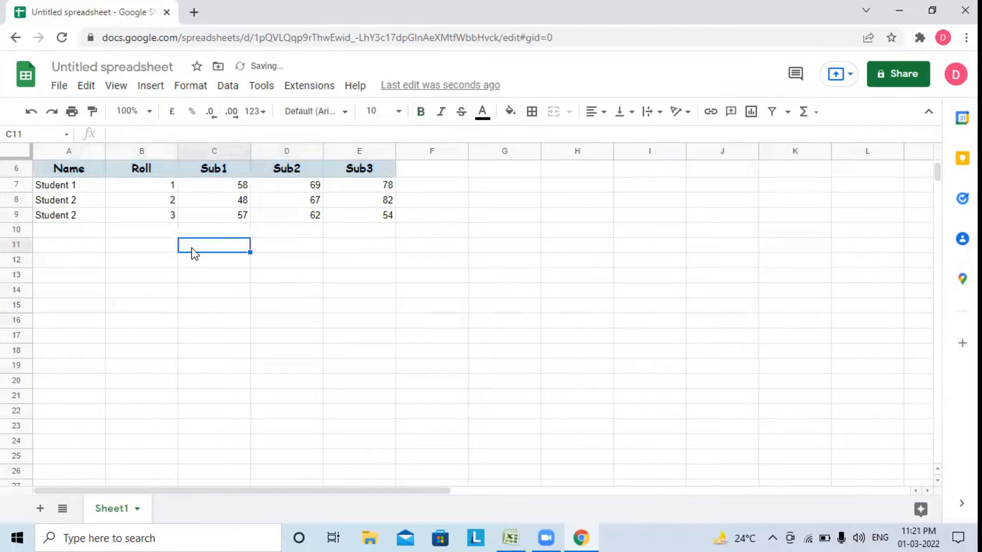
Apply all borders to the student table in cells A6 to E9.
left_click_drag(88, 163, 354, 223)
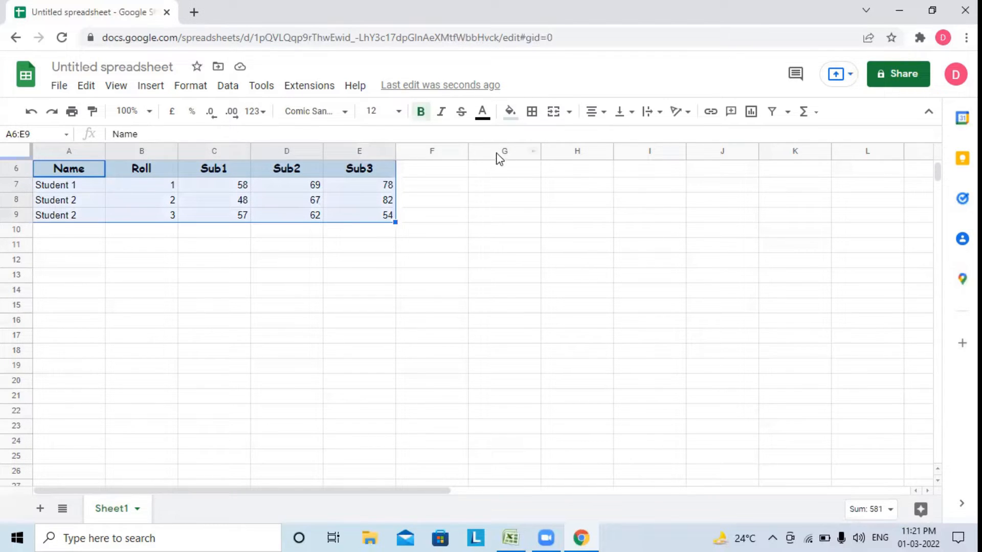
left_click(531, 114)
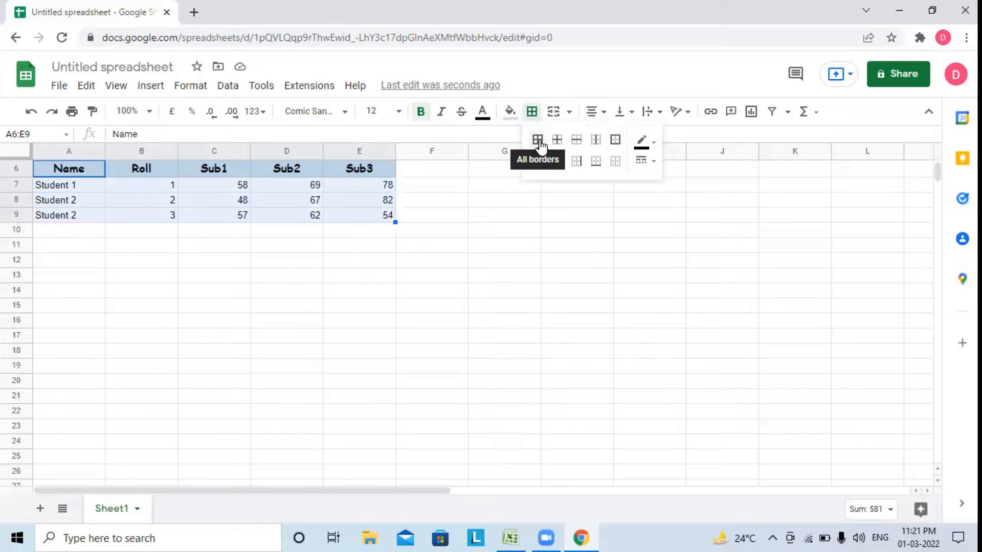
left_click(536, 143)
left_click(432, 266)
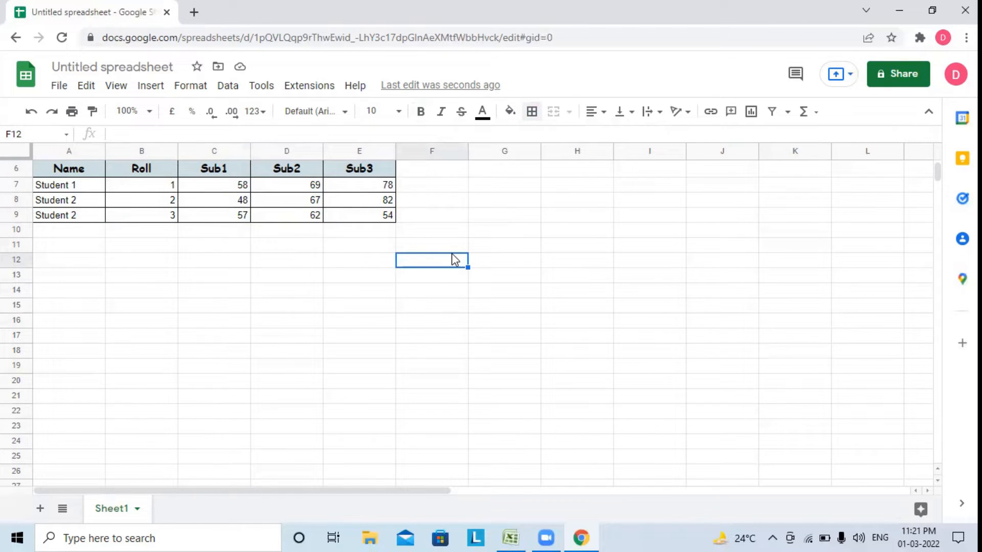
Add the column headers Total in F6 and Average in G6.
left_click(442, 171)
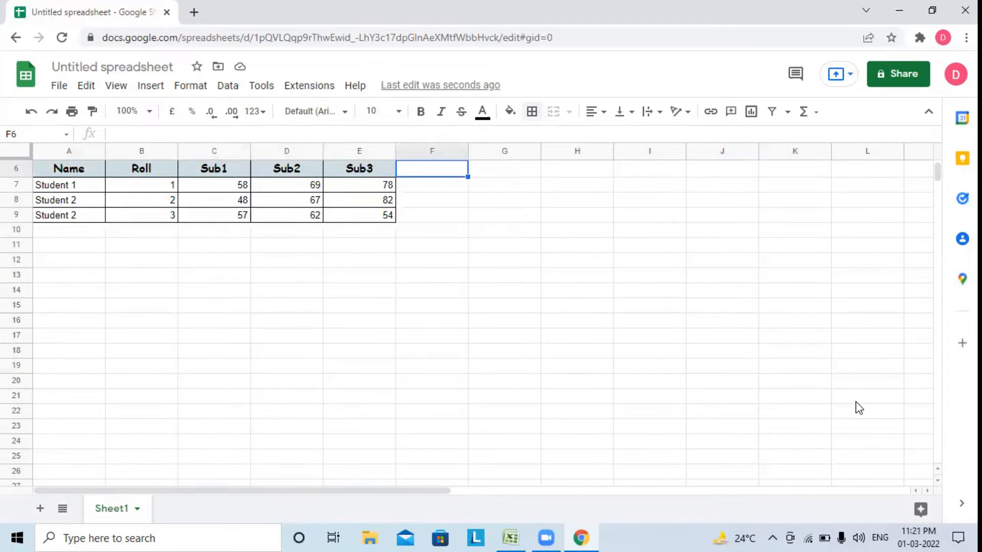
type("Total")
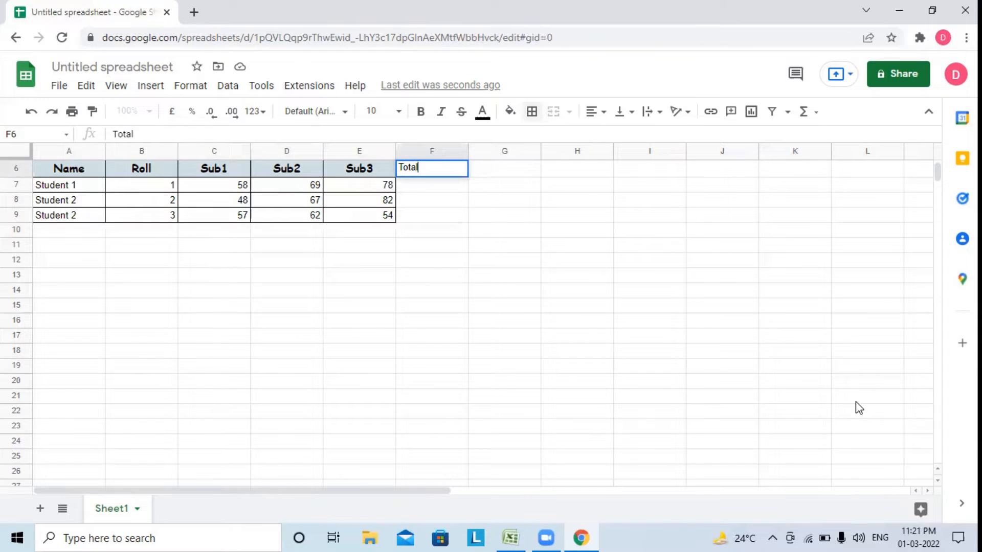
key("Tab")
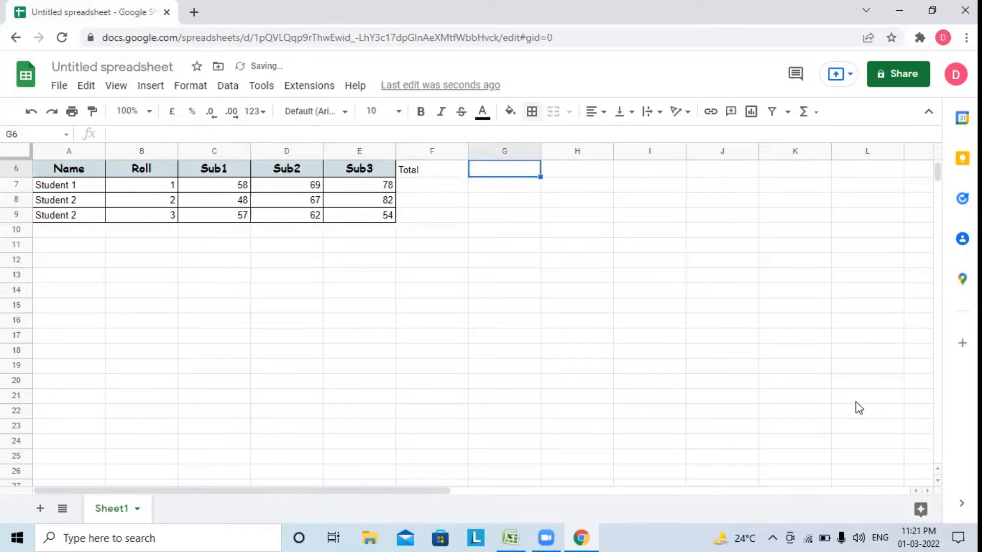
type("Avera")
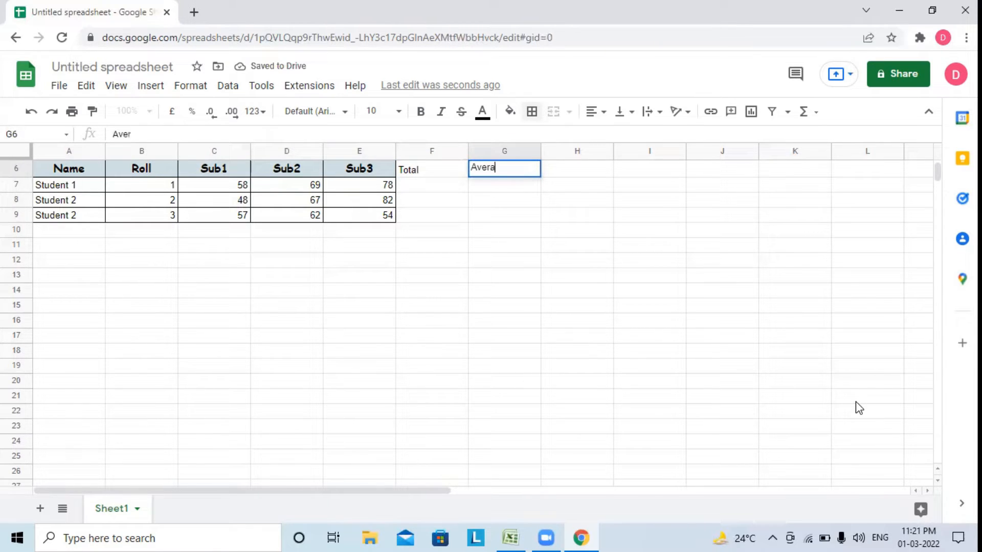
type("ge")
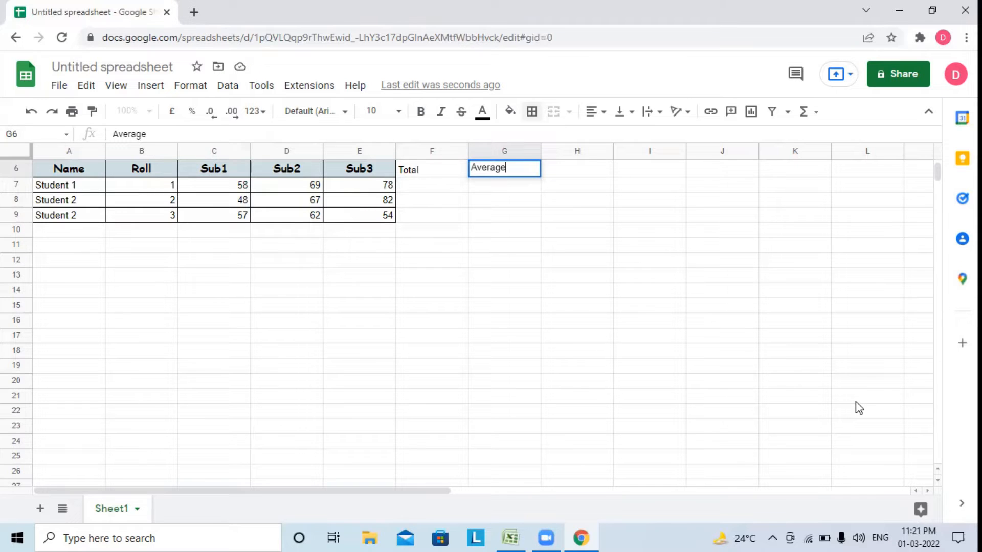
left_click(413, 235)
Make the Total and Average headers in F6 and G6 bold and centre them horizontally.
left_click_drag(424, 174, 499, 173)
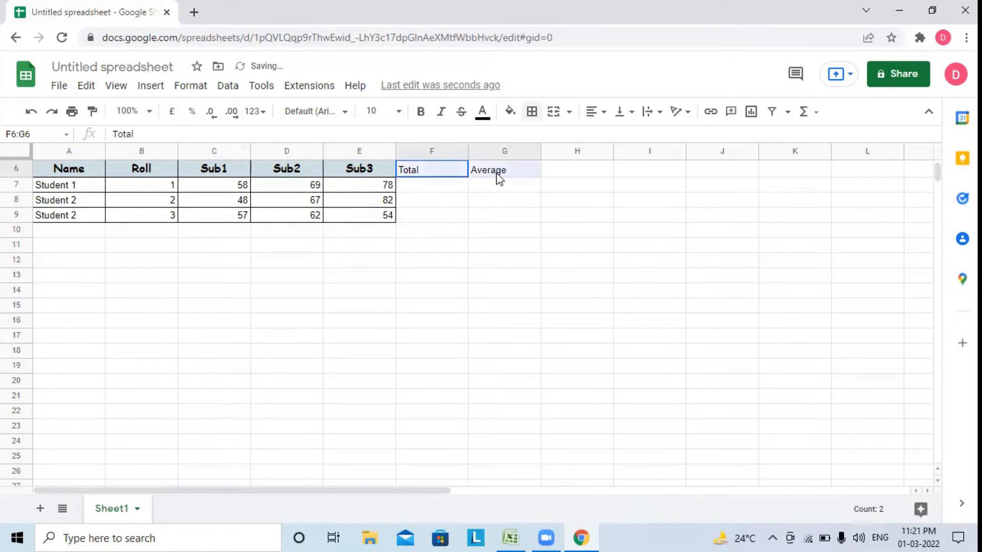
left_click(421, 111)
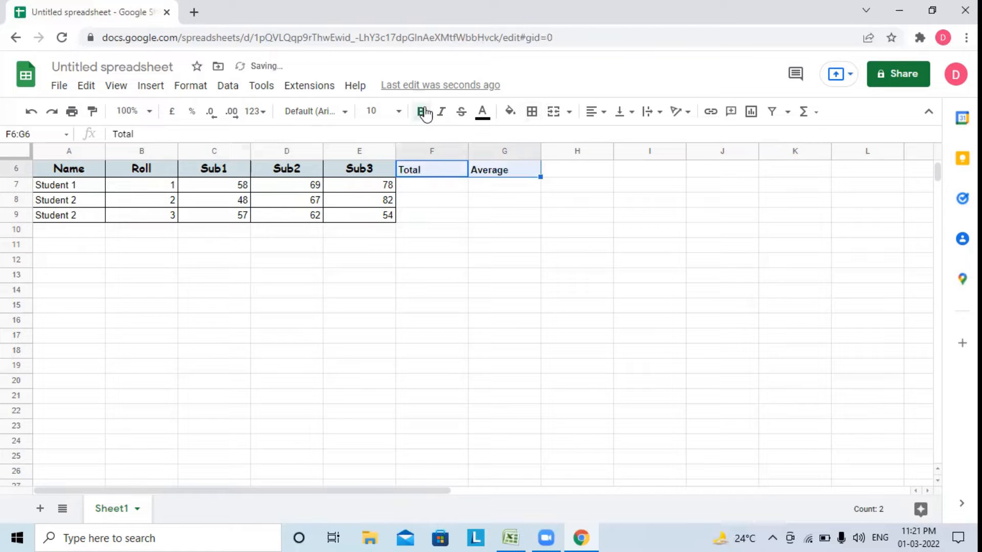
left_click(598, 112)
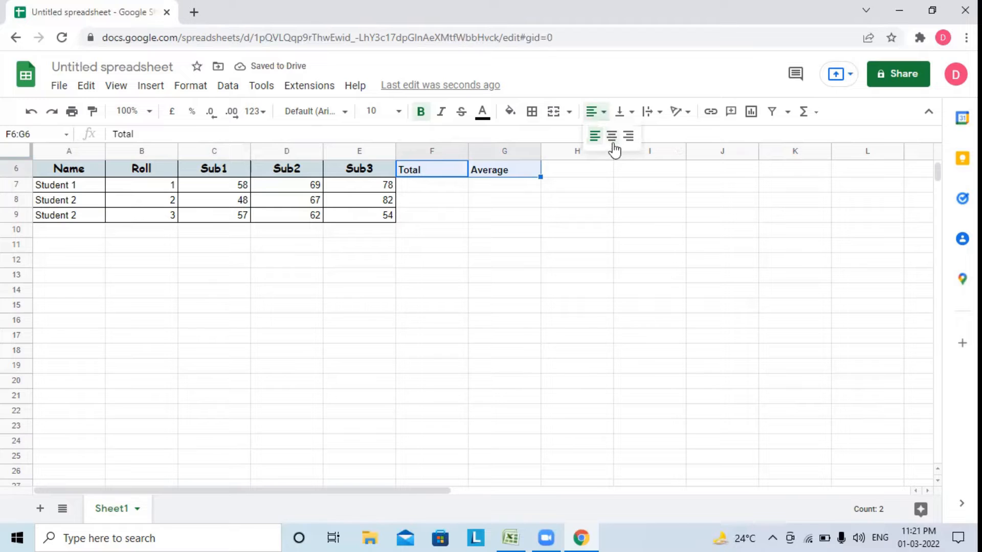
left_click(611, 136)
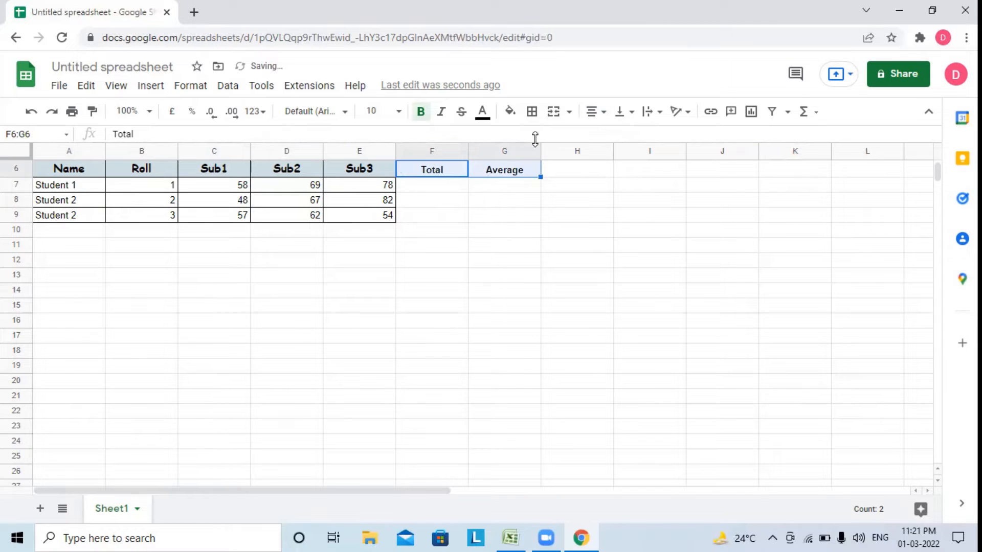
Fill the Total and Average header cells with the same light blue-grey colour as the other headers.
left_click(509, 113)
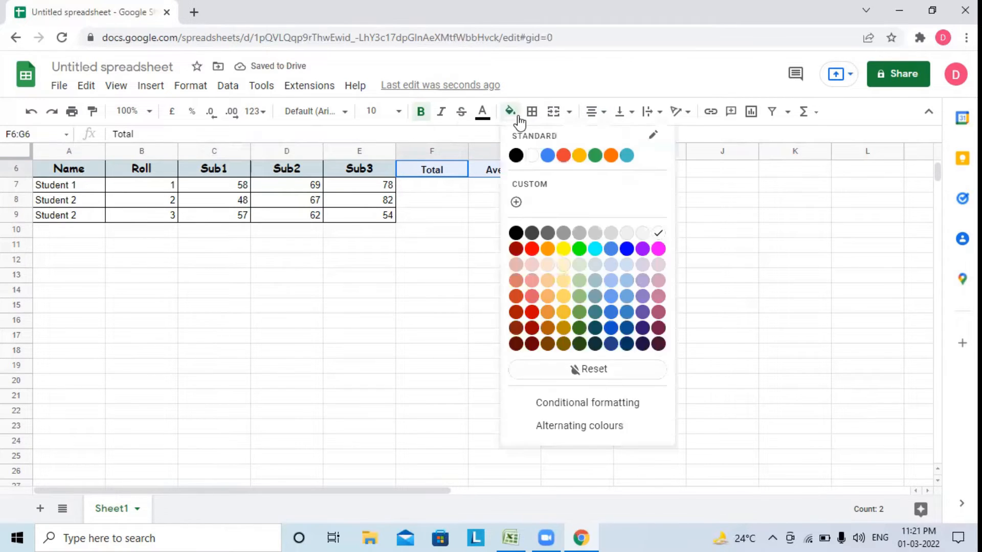
left_click(601, 266)
left_click(429, 250)
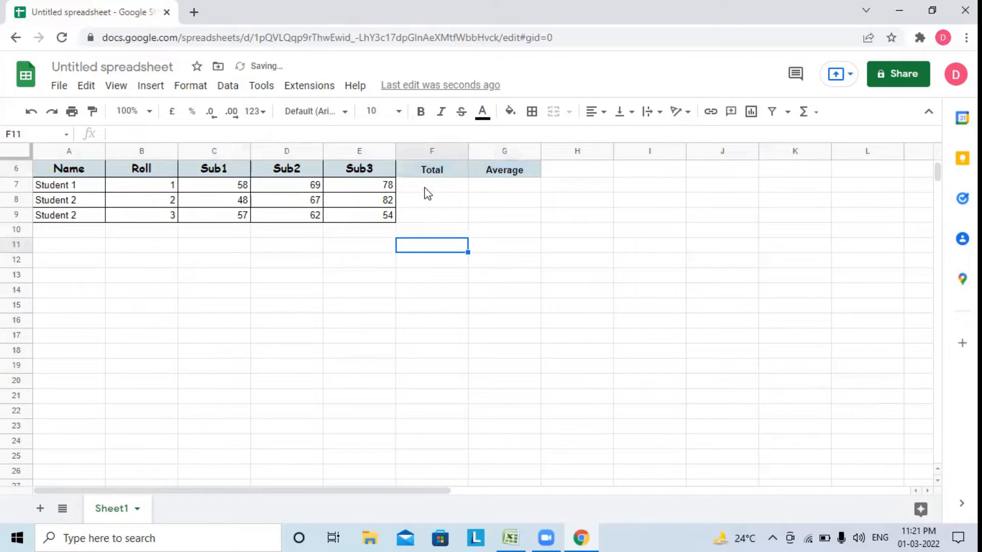
Apply all borders to the Total and Average columns in cells F6 to G9.
left_click_drag(406, 171, 513, 226)
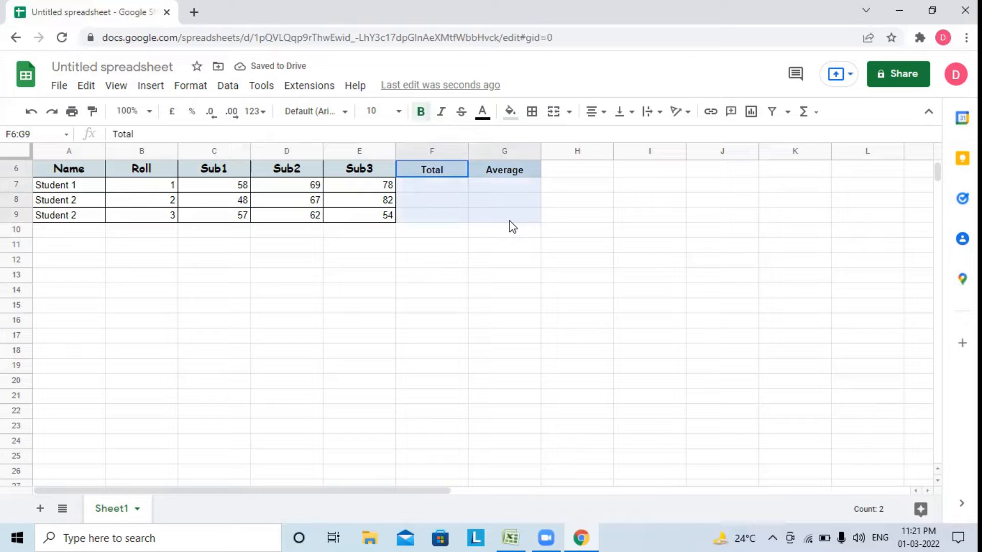
left_click(532, 111)
left_click(537, 139)
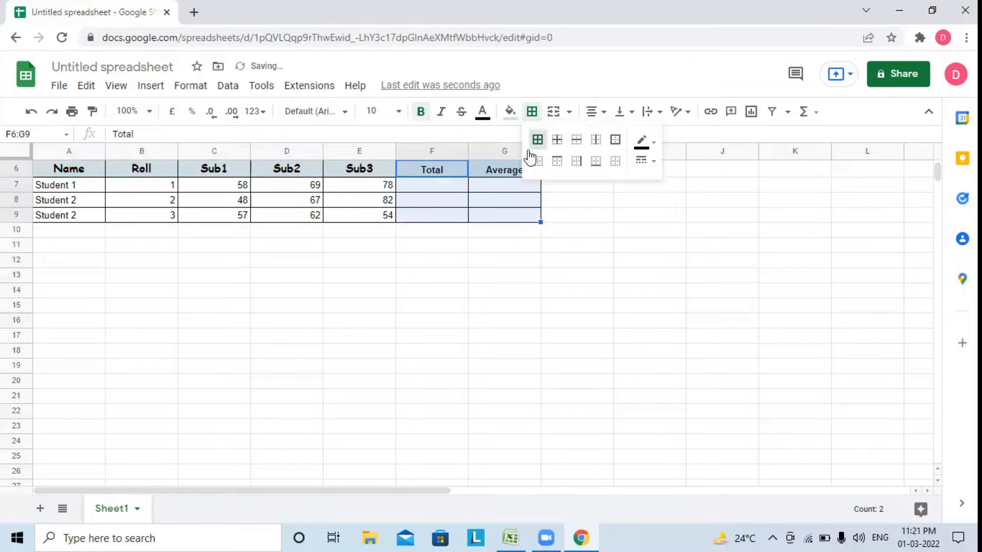
left_click(428, 187)
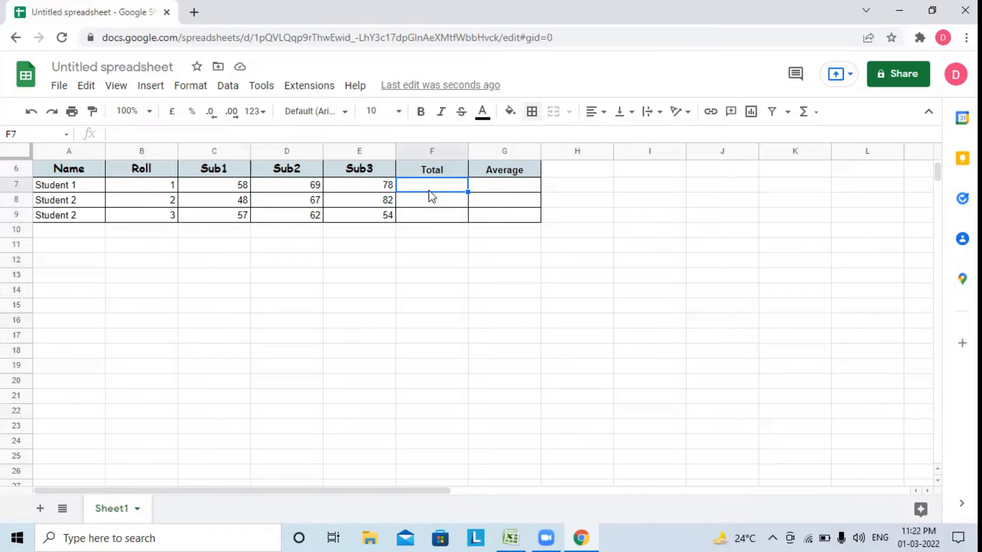
Total the first student's marks in F7 with =SUM(C7:E7) and accept the suggested auto-fill for F8 and F9.
left_click(818, 113)
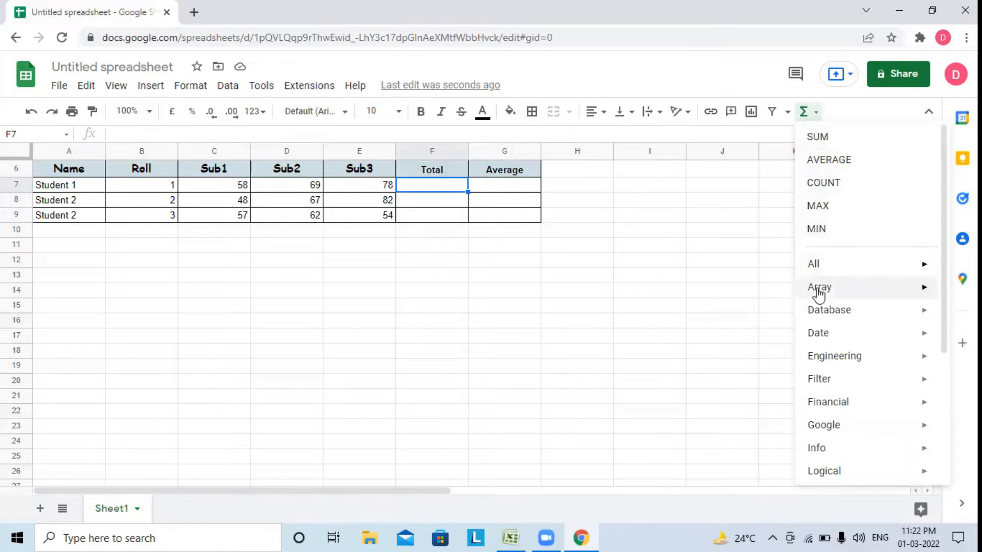
left_click_drag(946, 326, 938, 271)
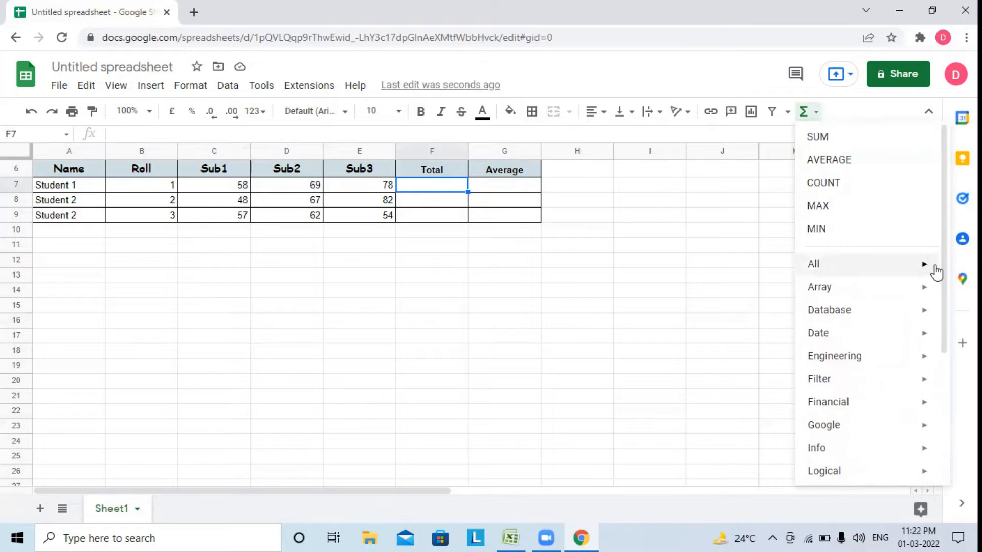
left_click(816, 138)
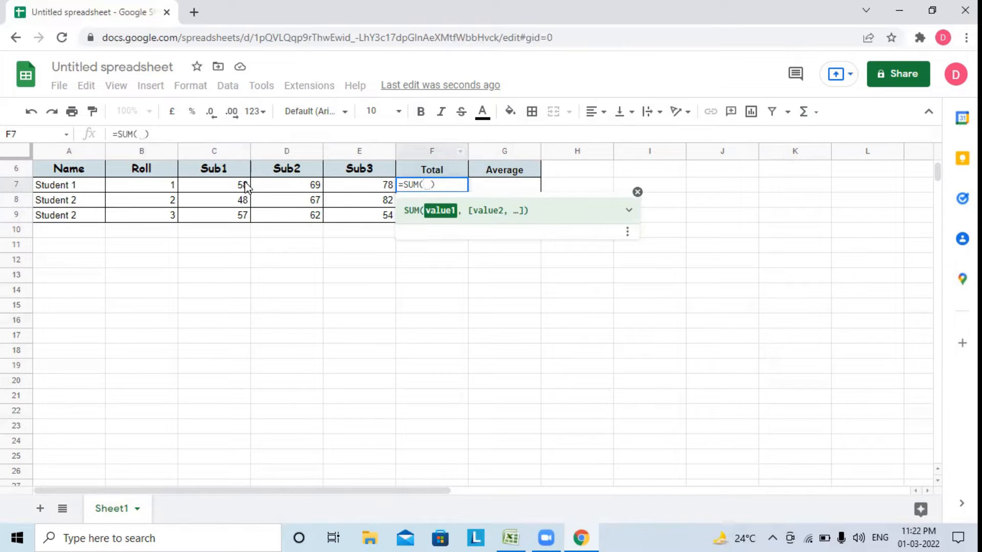
left_click_drag(236, 188, 360, 190)
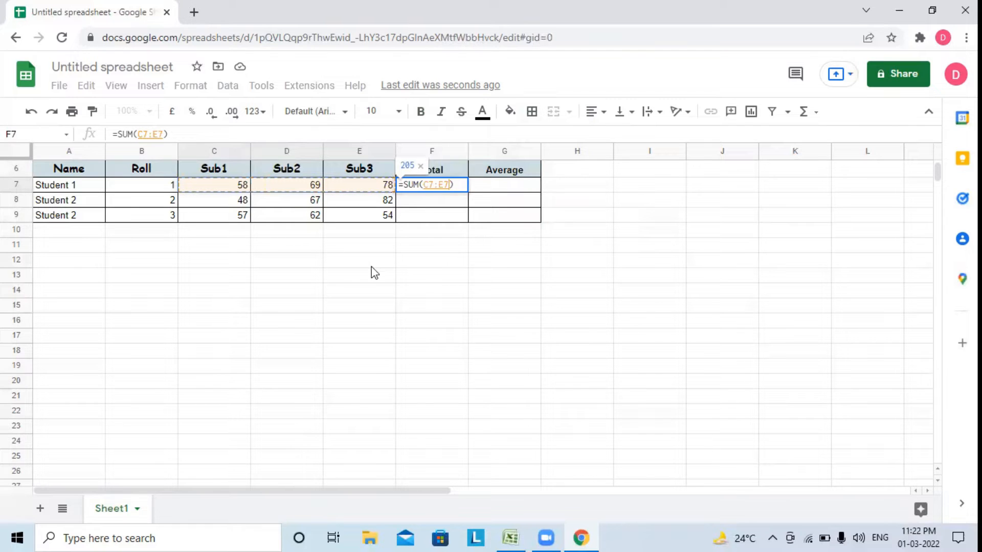
key("Return")
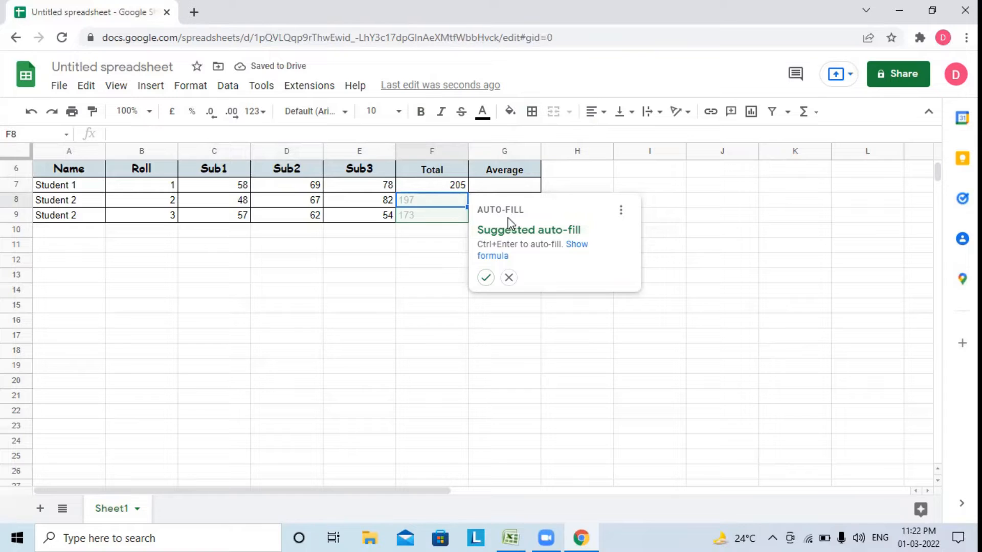
left_click(486, 279)
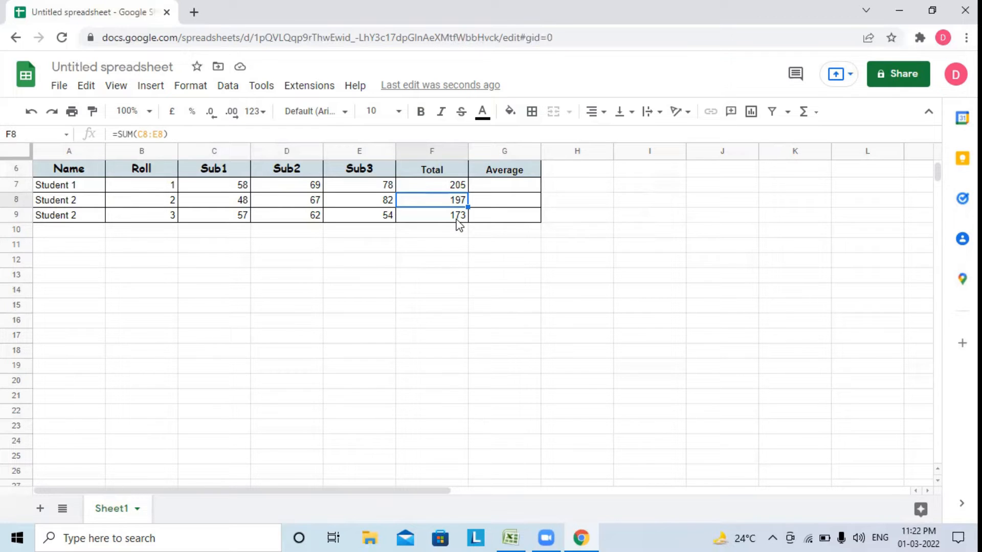
Enter =average(C7:E7) in G7 and copy the formula down through G9.
left_click(504, 184)
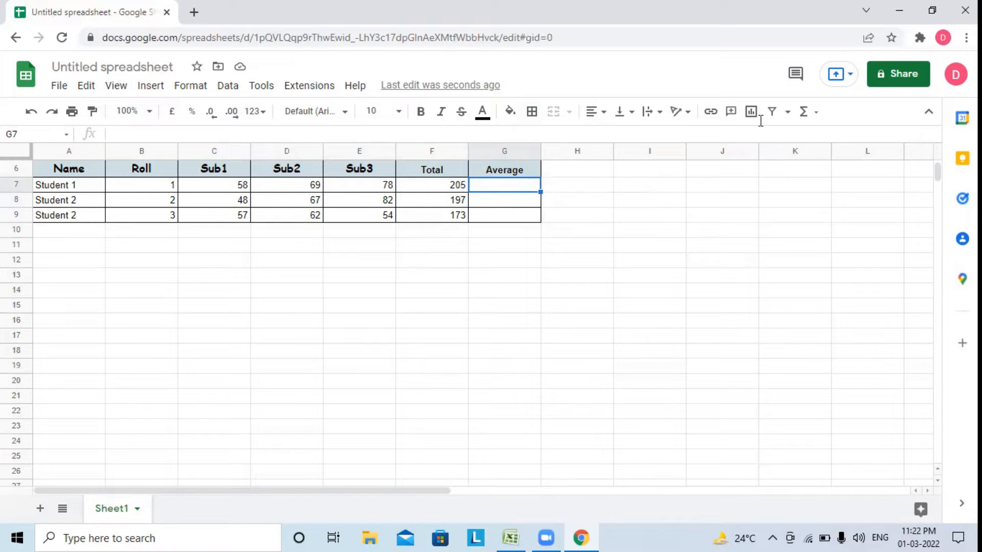
left_click(816, 111)
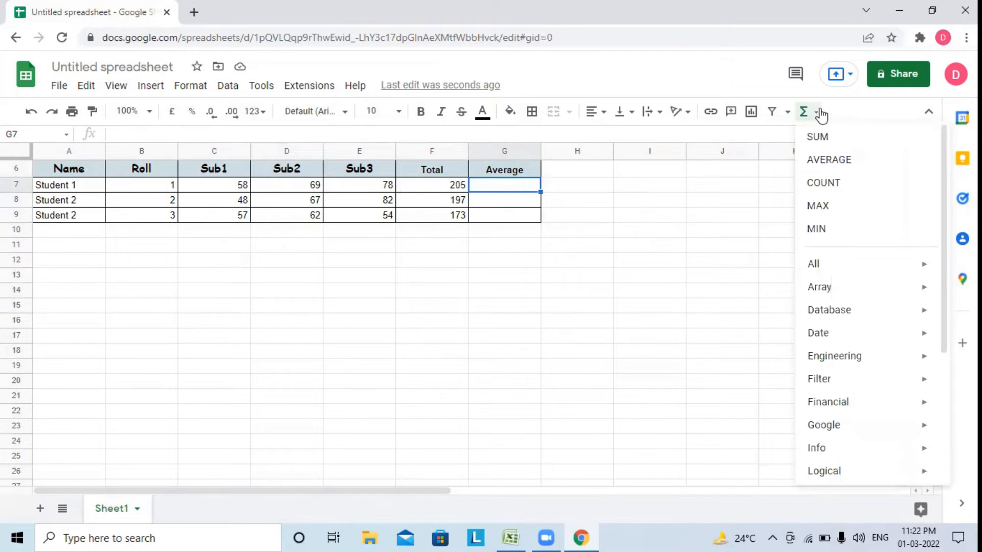
left_click(491, 191)
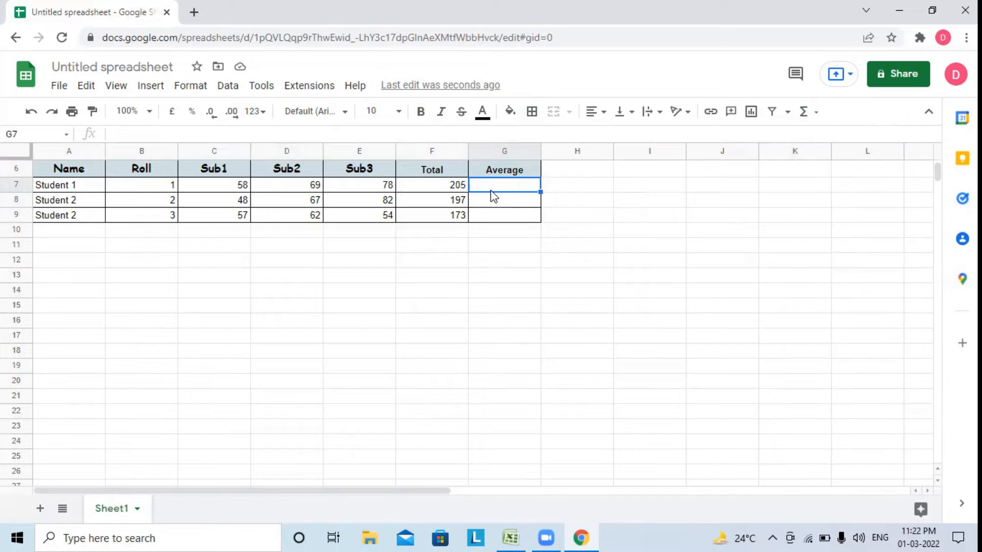
type("=a")
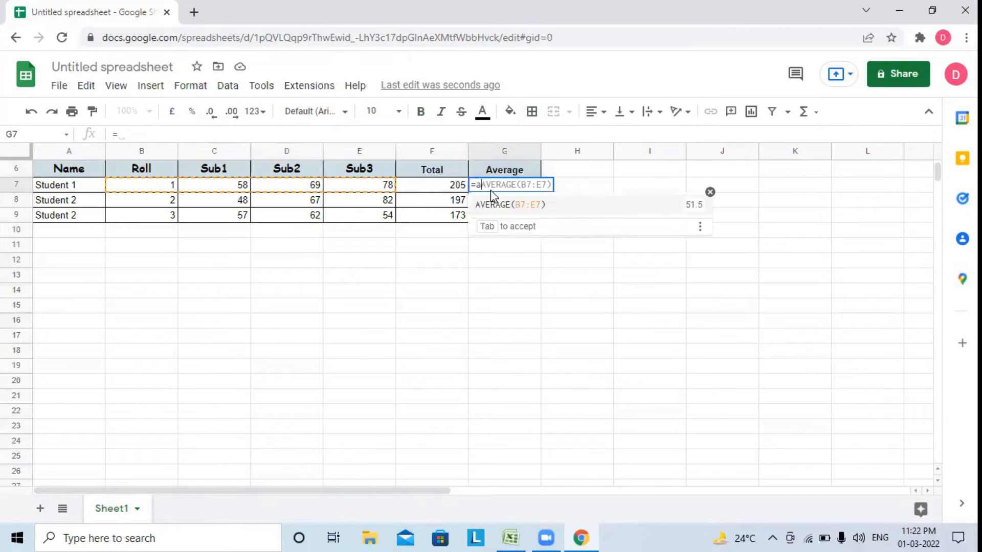
type("verage")
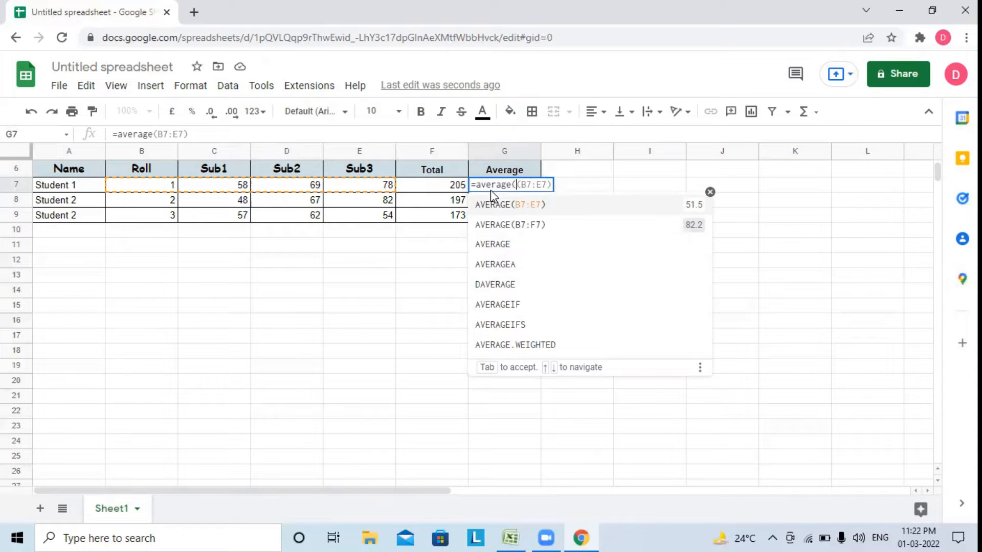
type("(")
left_click_drag(217, 187, 387, 188)
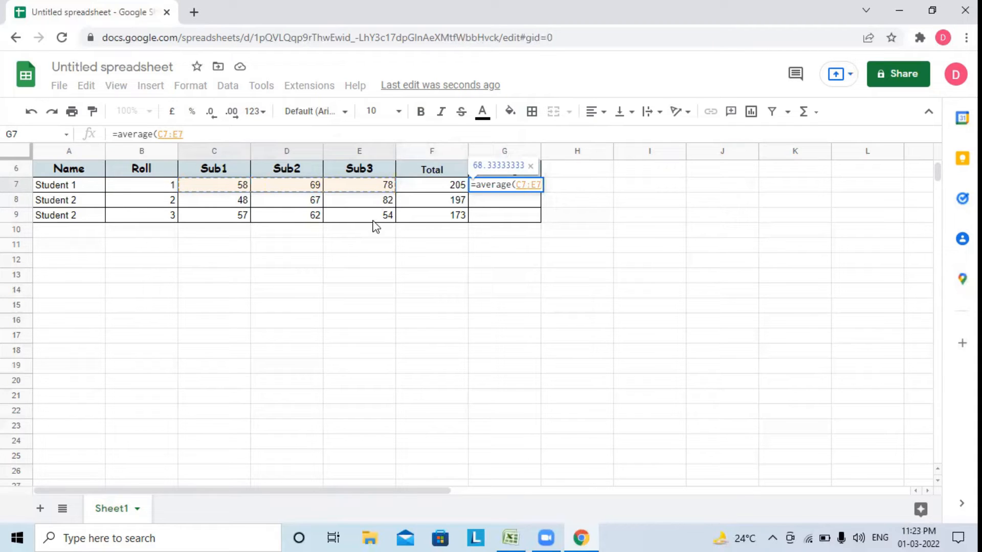
type(")")
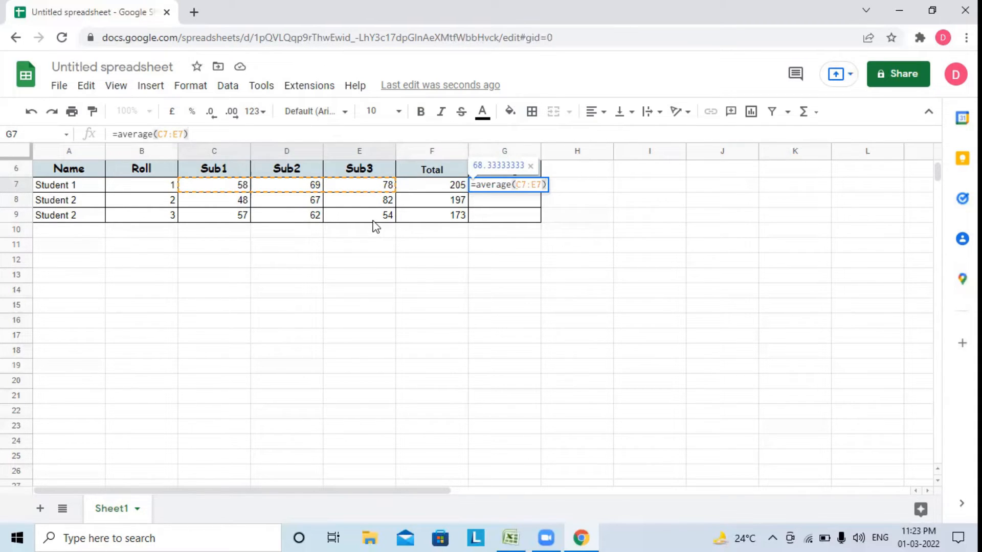
key("Return")
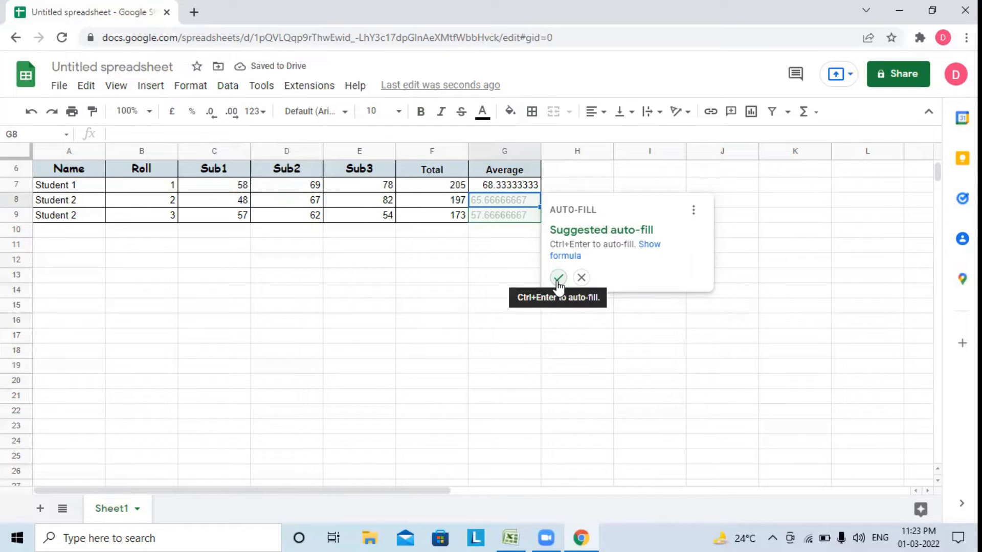
left_click(537, 189)
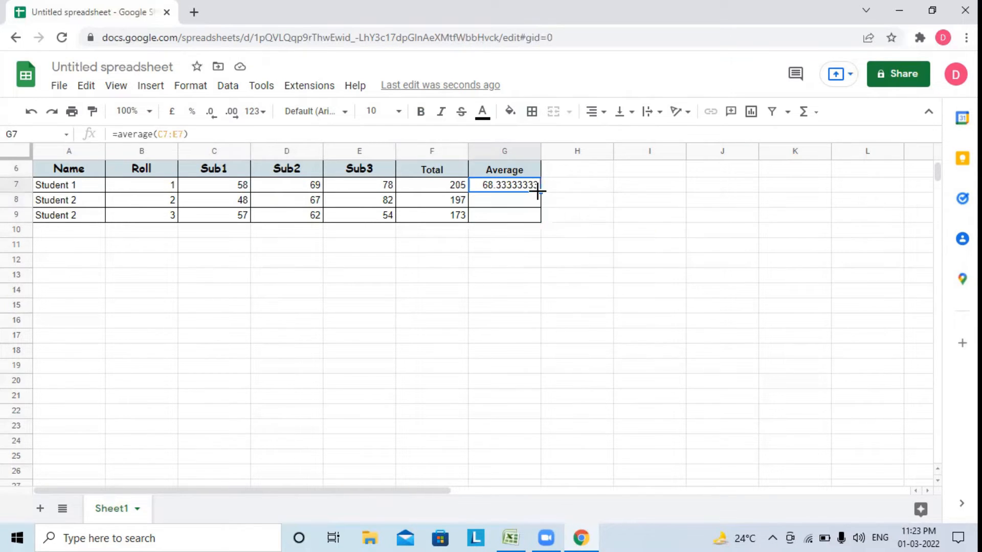
left_click_drag(538, 190, 537, 224)
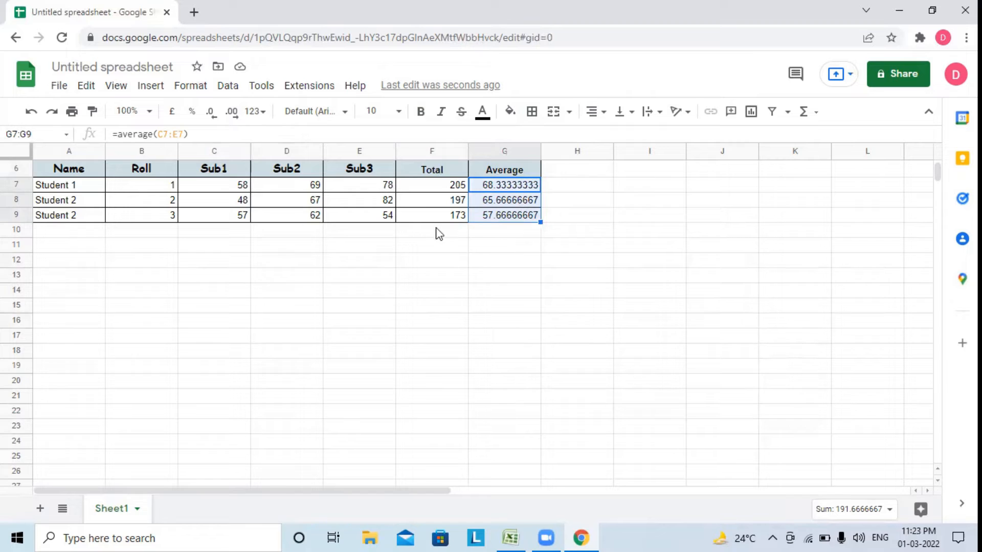
Format the averages in G7 to G9 with the Number format showing two decimal places.
left_click(213, 112)
left_click(213, 112)
left_click(213, 112)
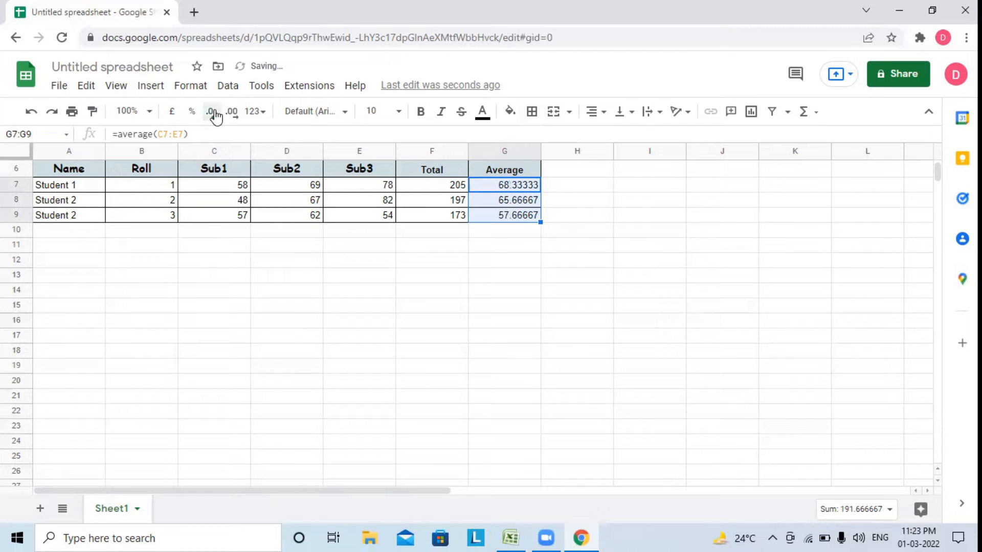
left_click(262, 113)
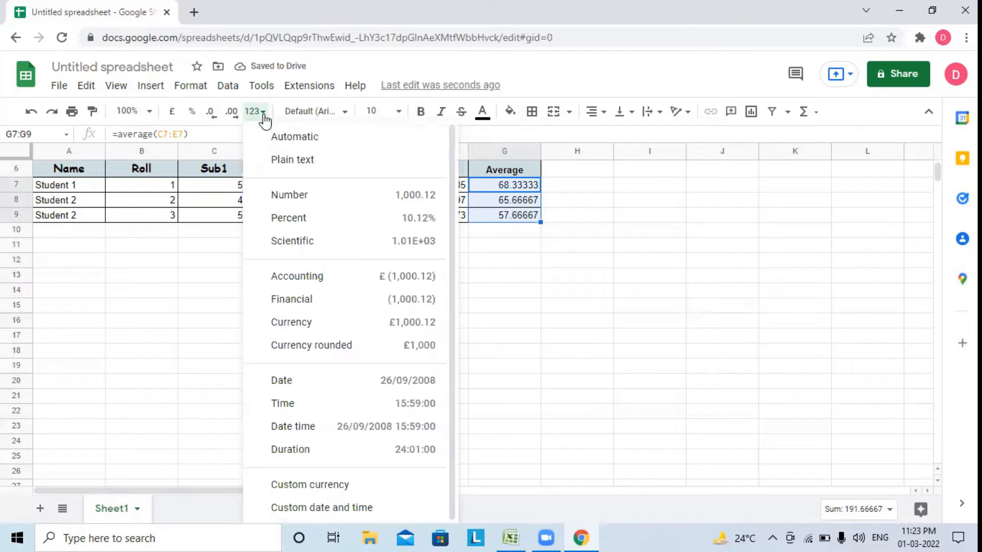
left_click(415, 198)
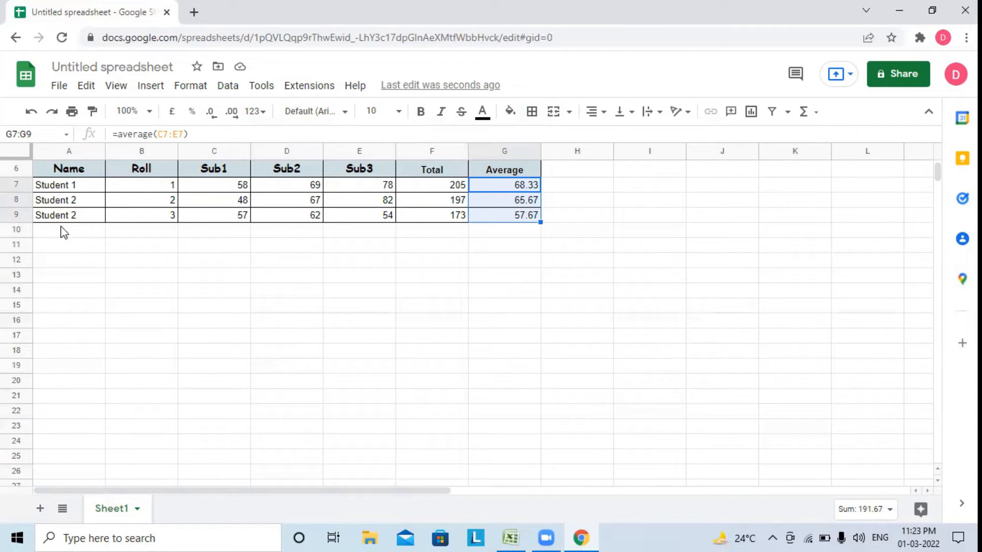
Calculate the highest Sub1 mark in C10 with =max(C7:C9).
left_click(231, 236)
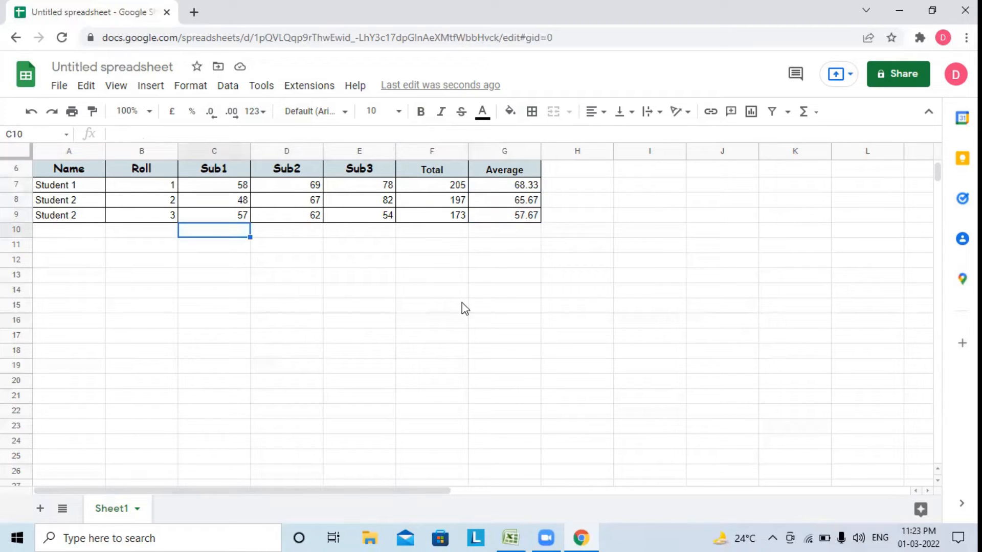
type("=")
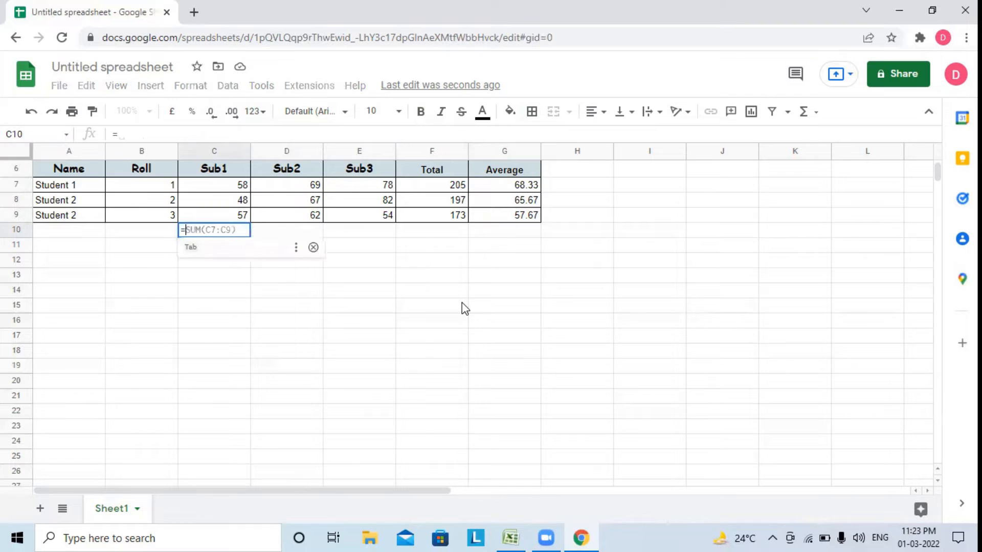
type("max")
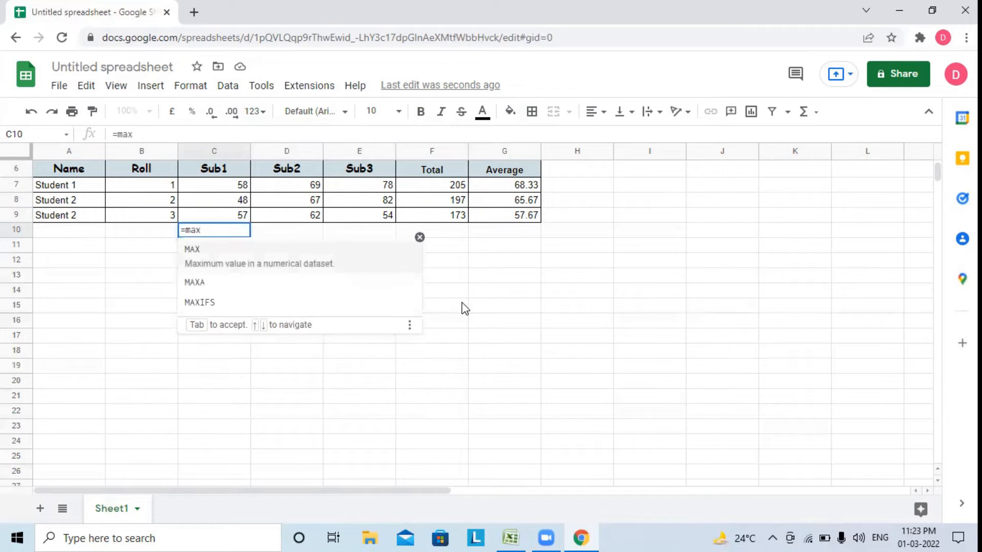
type("(")
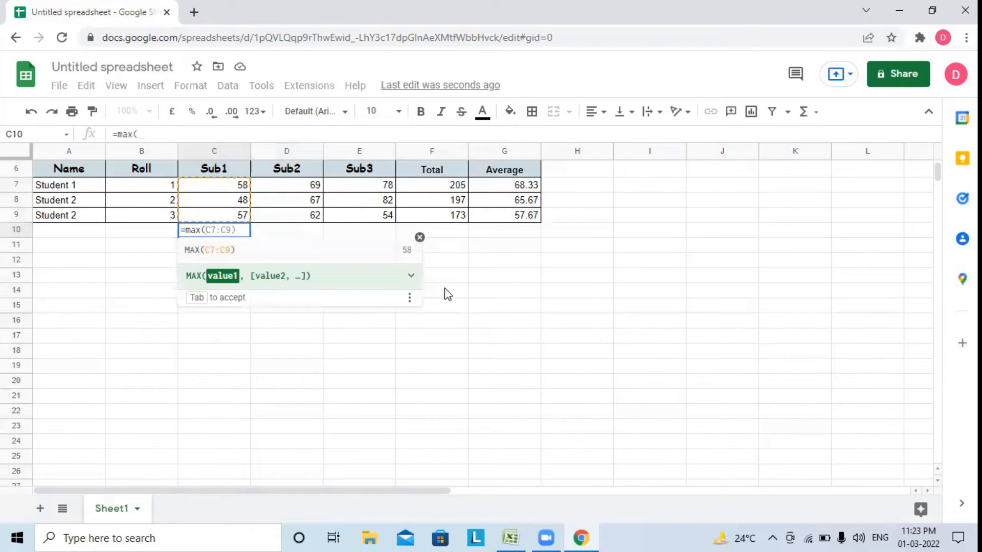
left_click_drag(235, 190, 235, 215)
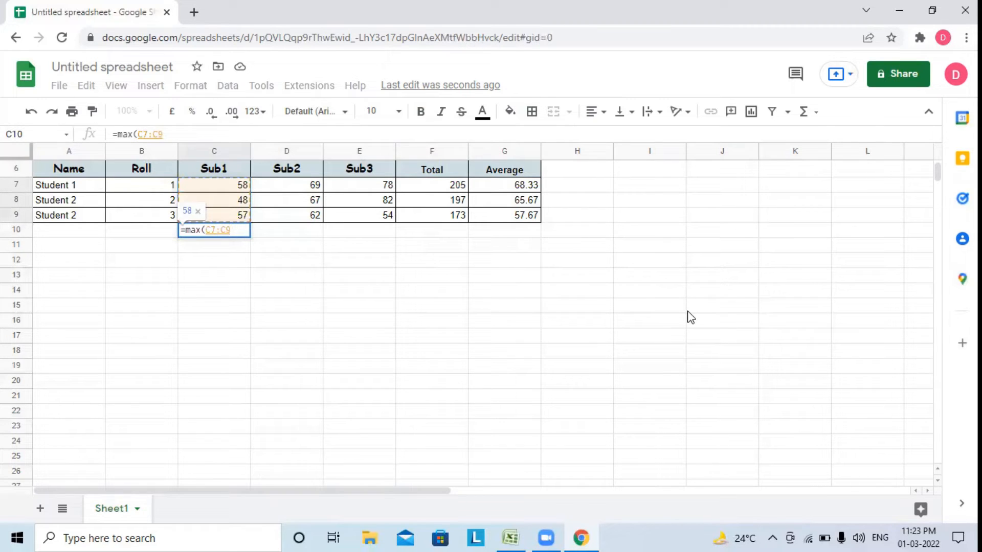
type(")")
key("Return")
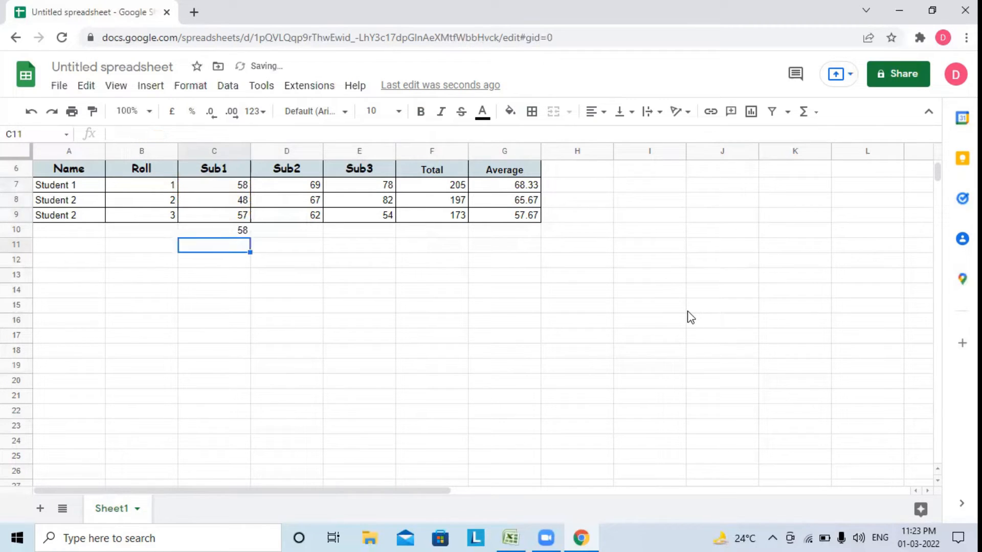
Label cell A10 Max and cell A11 Min, and make both labels bold.
left_click(69, 231)
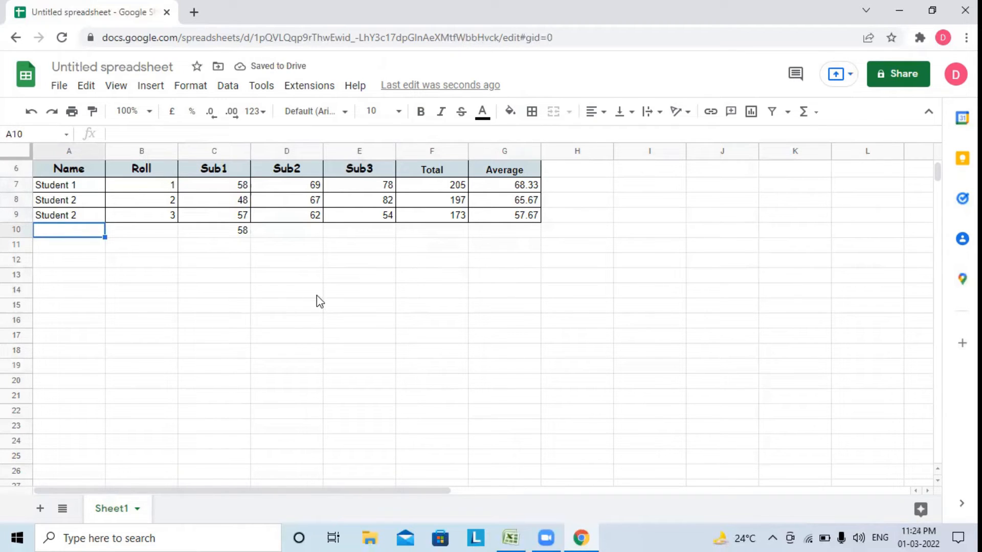
type("Ma")
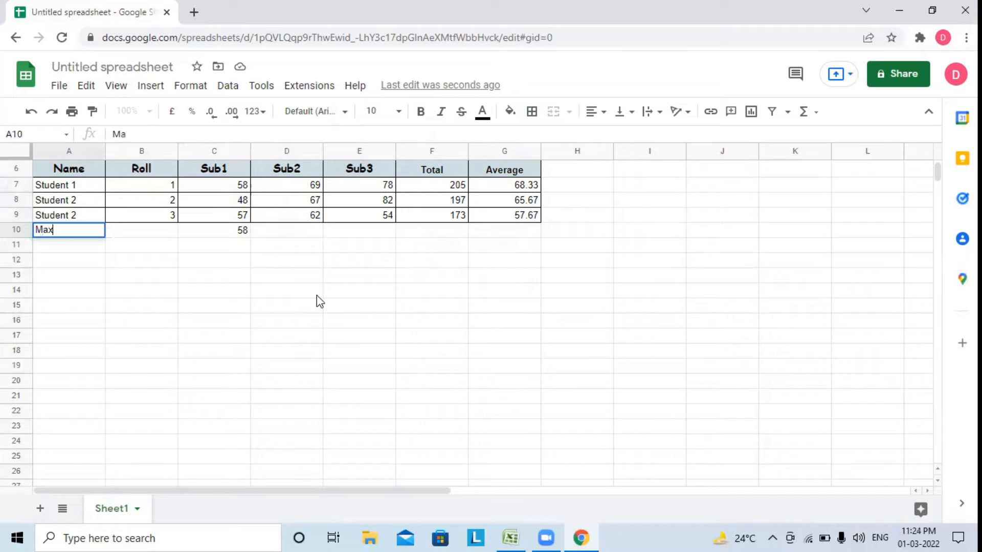
type("x")
key("Return")
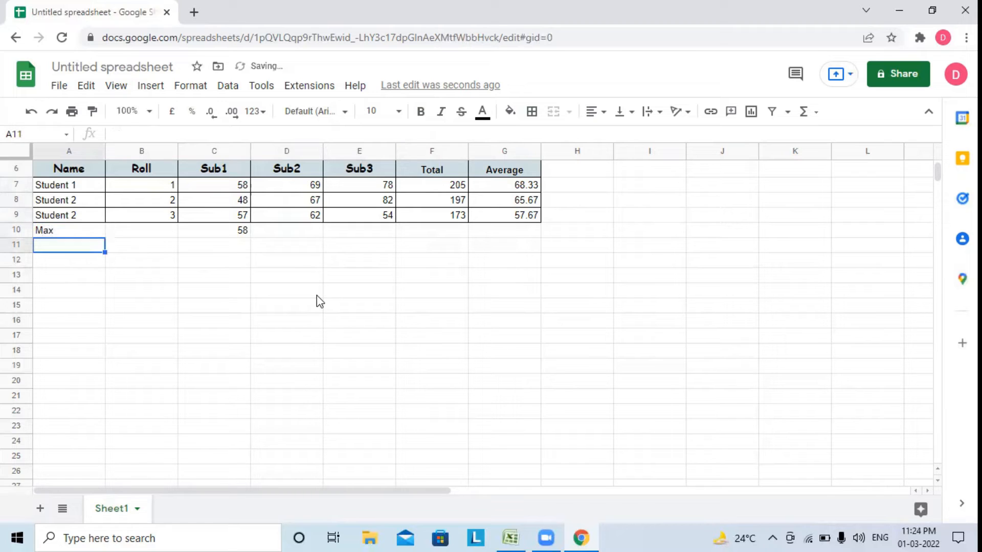
type("Min")
key("Tab")
left_click_drag(70, 234, 66, 245)
left_click(421, 112)
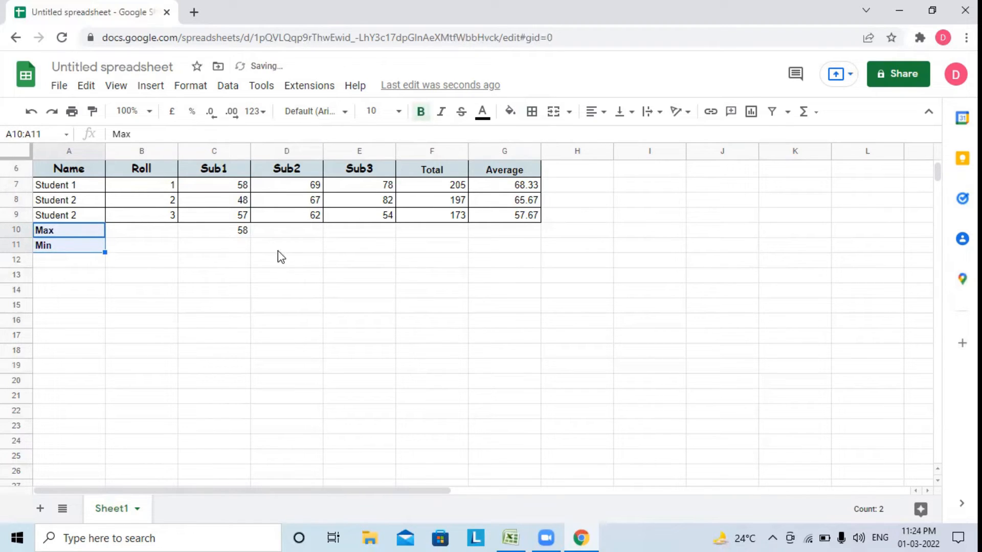
Calculate the lowest Sub1 mark in C11 with =min(C7:C9).
left_click(249, 248)
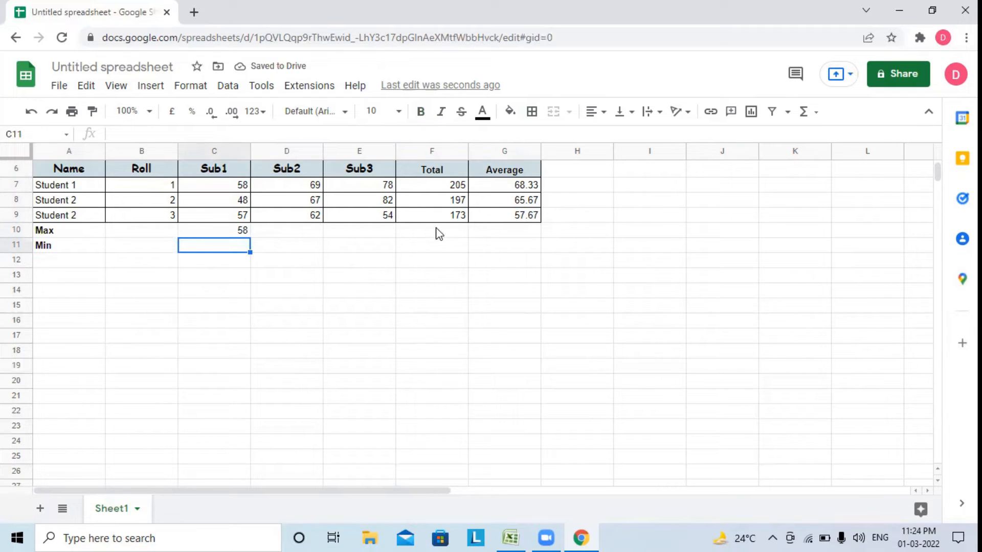
type("=min")
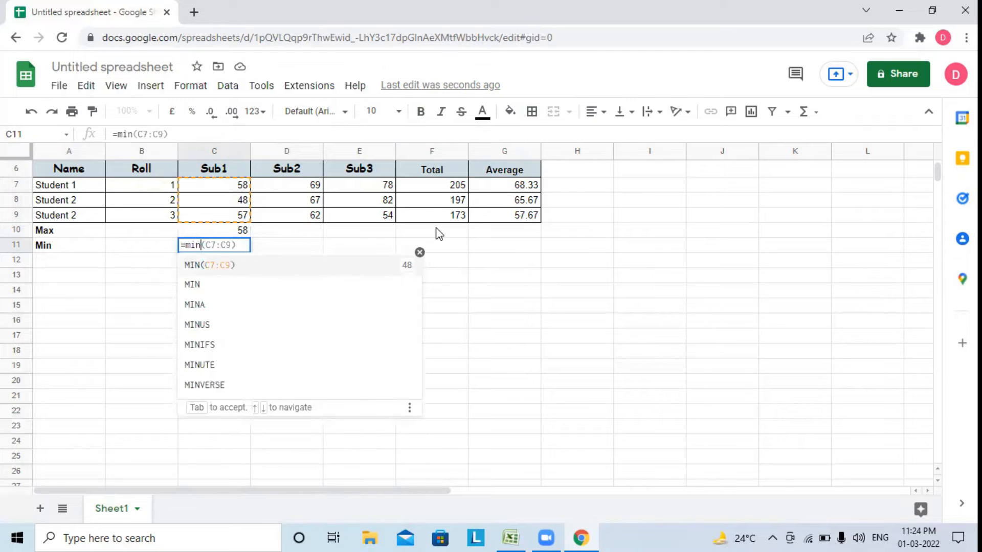
type("(")
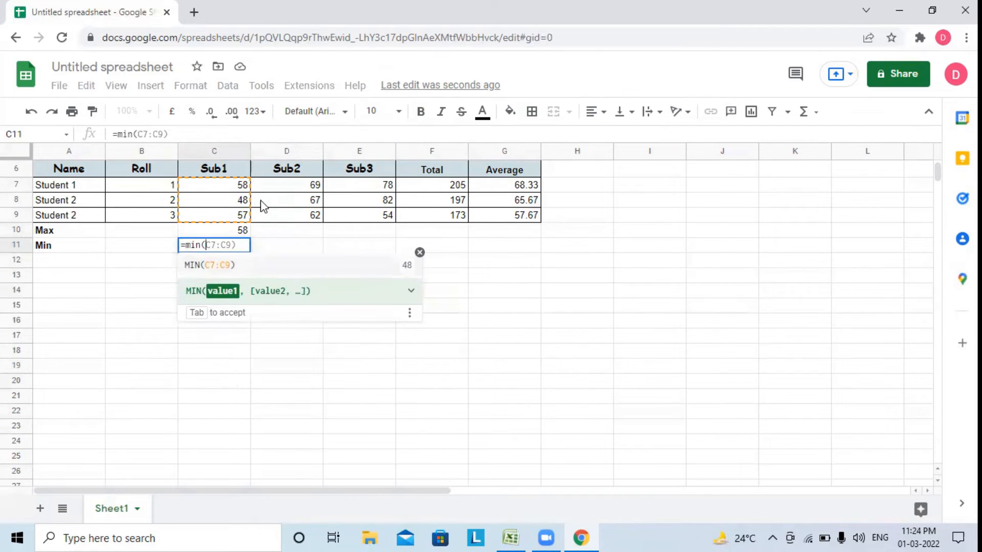
left_click_drag(242, 188, 235, 220)
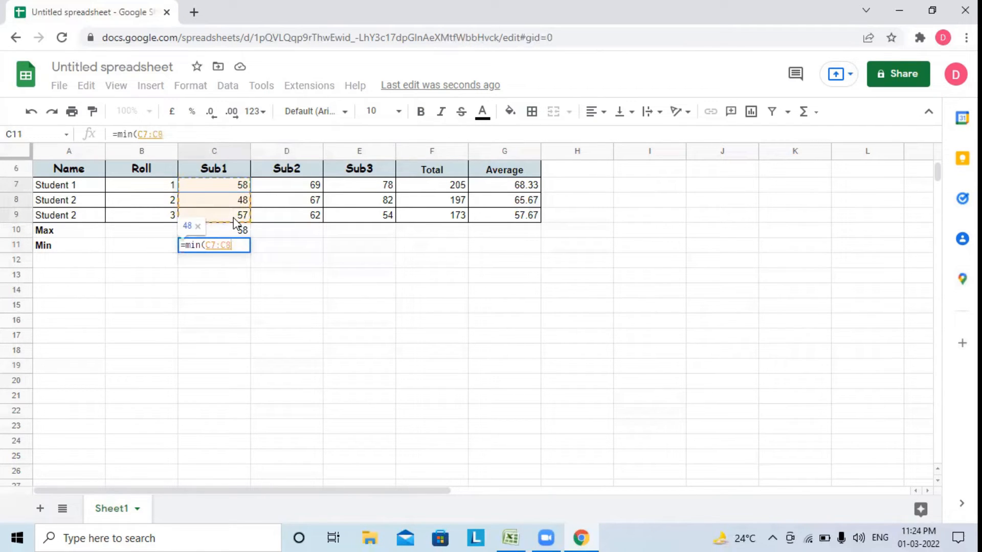
type(")")
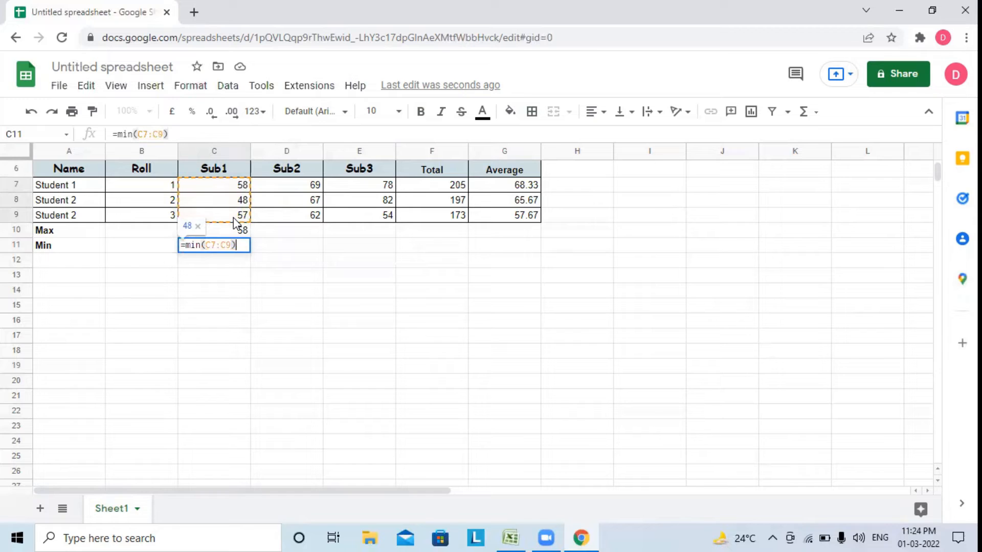
key("Return")
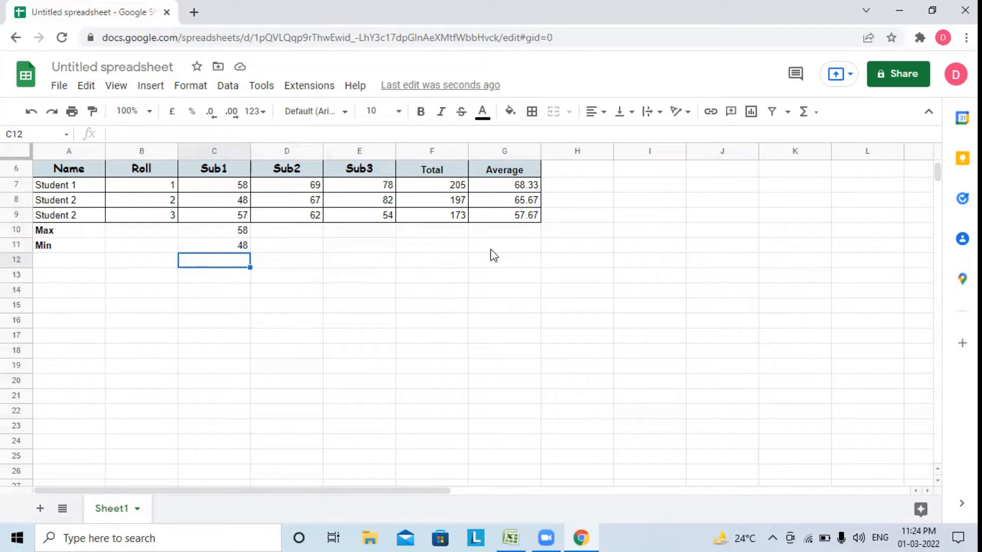
Insert a column chart from the marks data in A6:E9.
left_click_drag(71, 171, 370, 226)
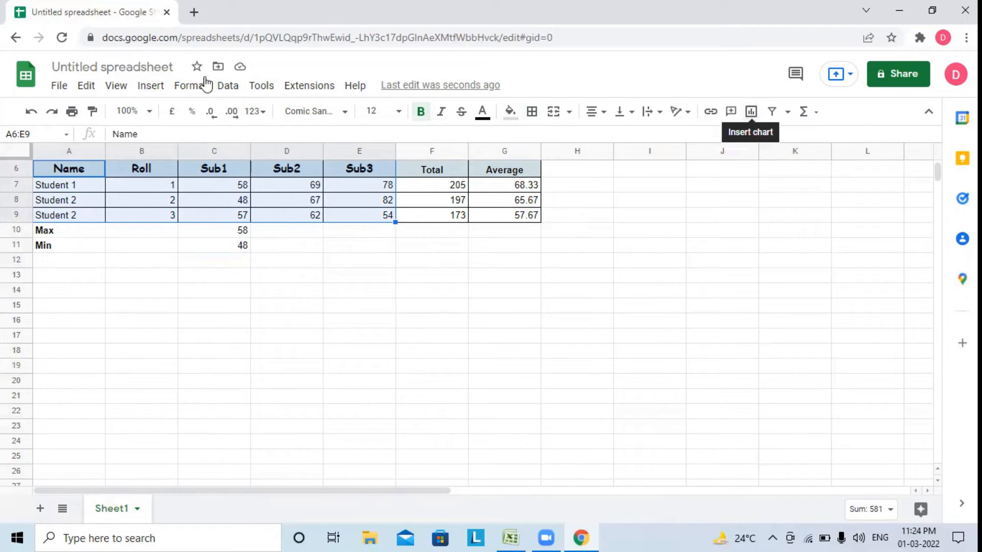
left_click(144, 86)
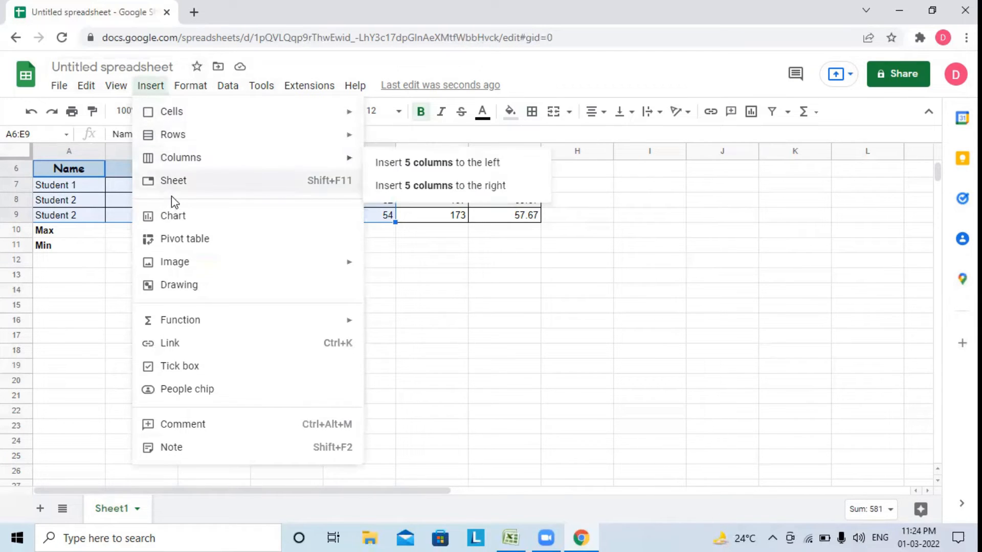
left_click(173, 216)
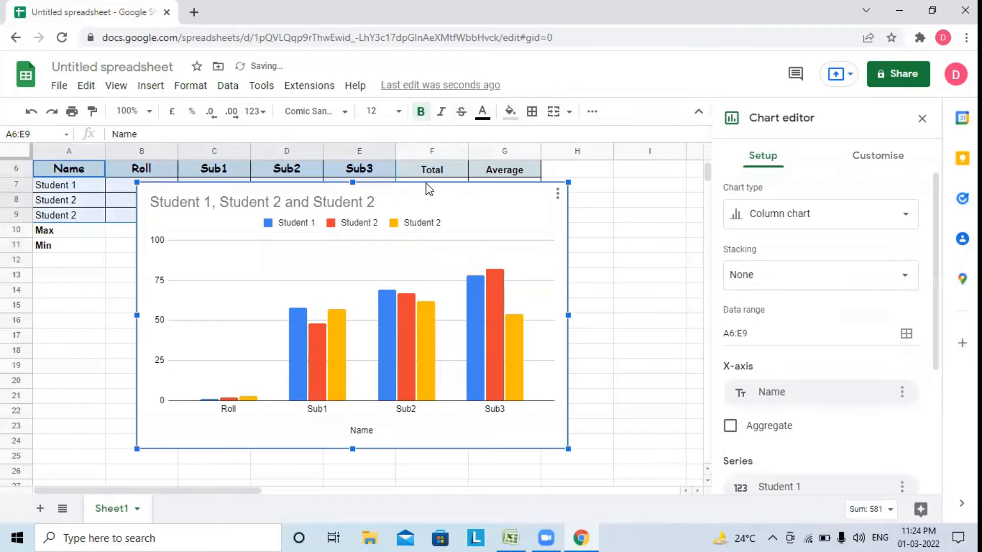
Shrink the chart and place it below the marks table, across columns E to H and about rows 13 to 22.
left_click_drag(428, 189, 555, 232)
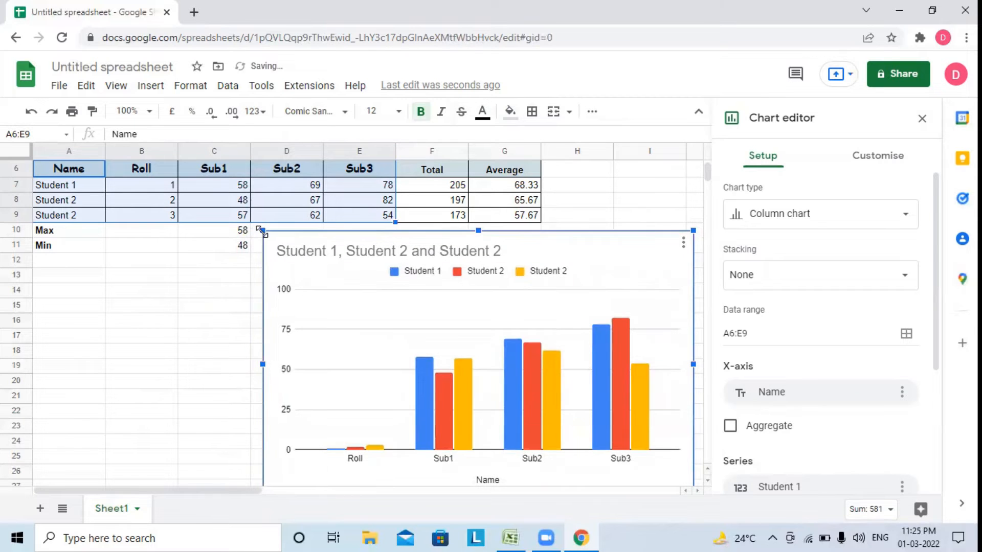
left_click_drag(262, 230, 303, 256)
left_click_drag(369, 288, 393, 269)
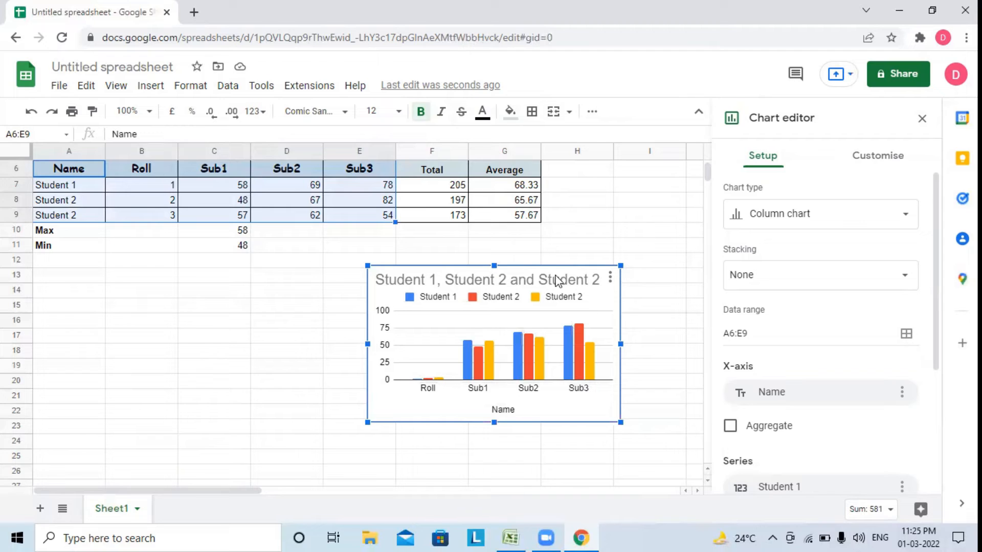
Turn on the 3D chart style for the column chart.
left_click(875, 158)
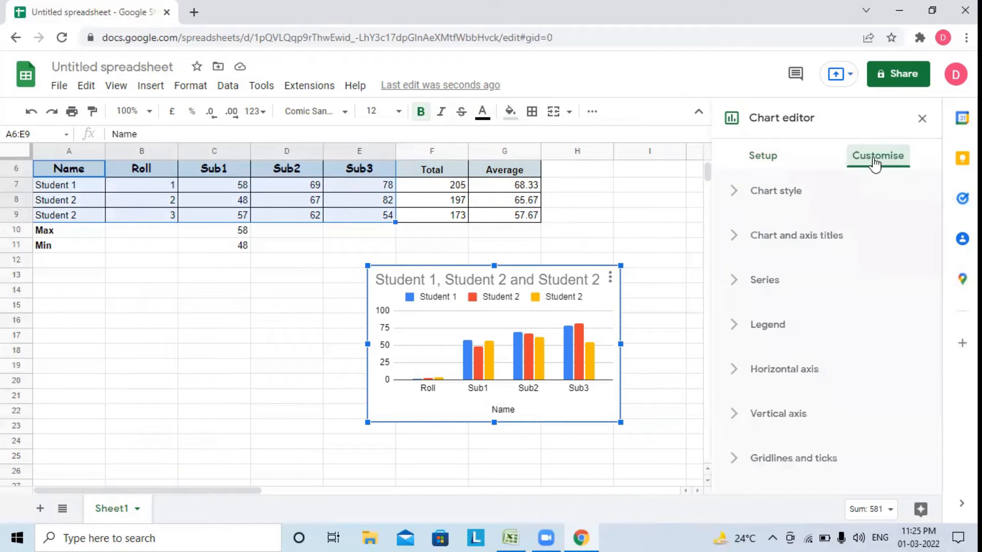
left_click(787, 202)
left_click(732, 390)
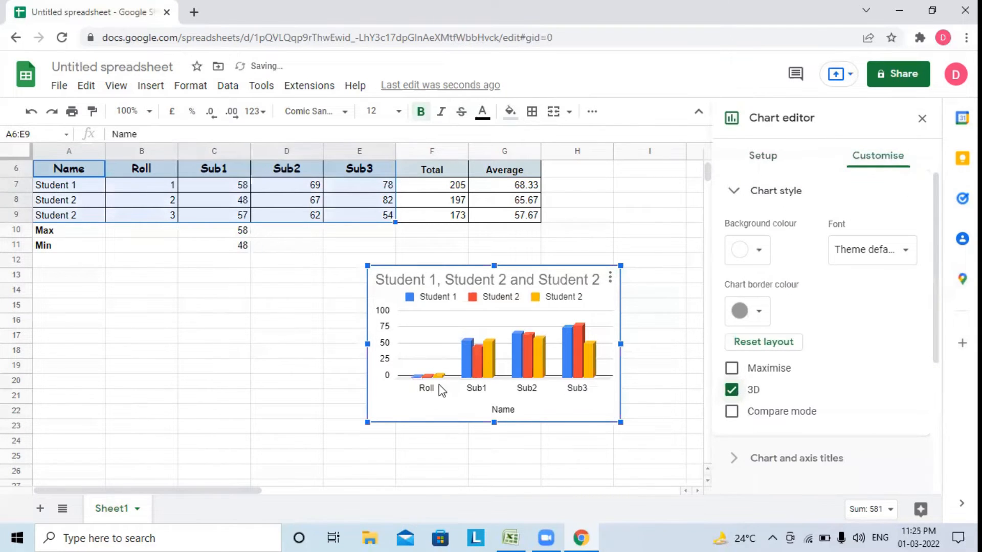
left_click(598, 438)
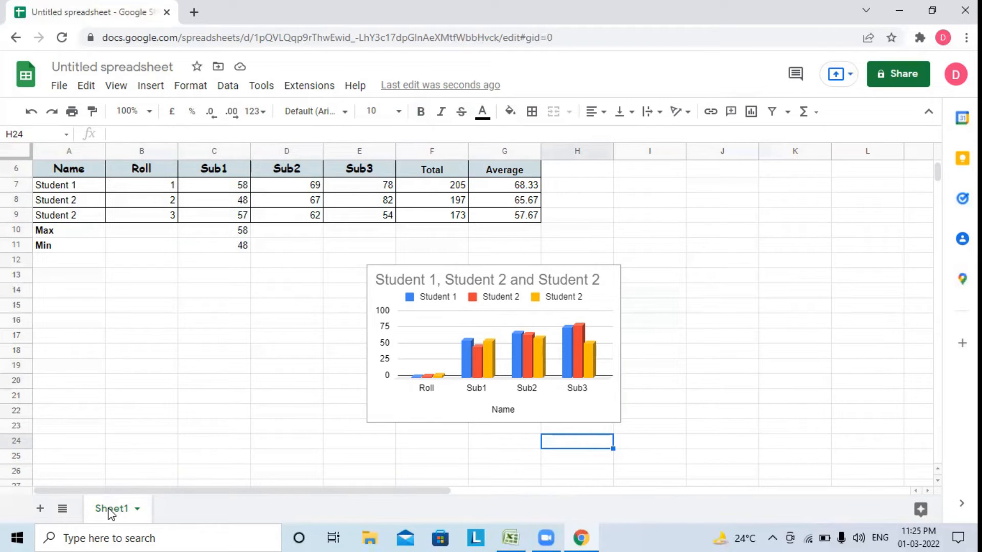
Rename Sheet1 as Result and add a second sheet to the spreadsheet.
left_click(137, 509)
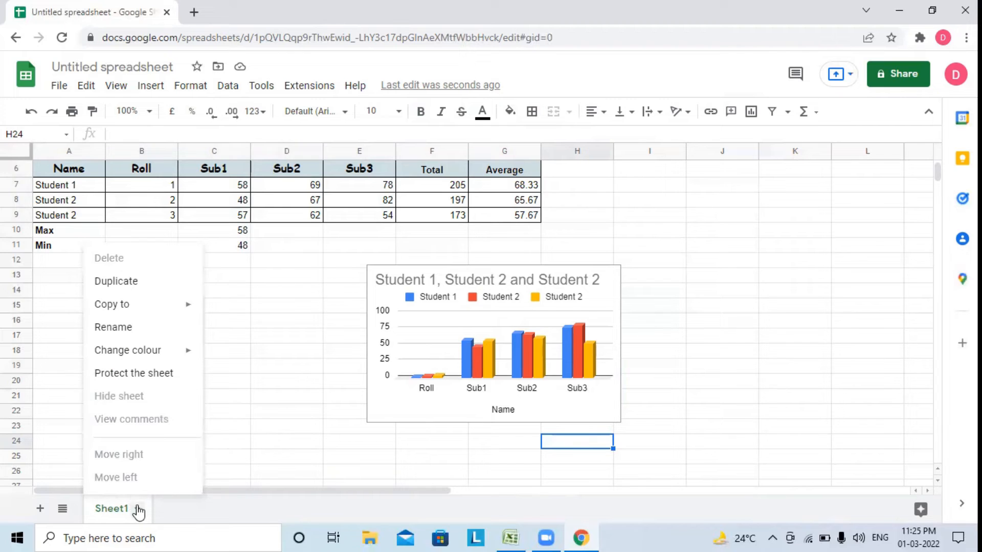
left_click(147, 328)
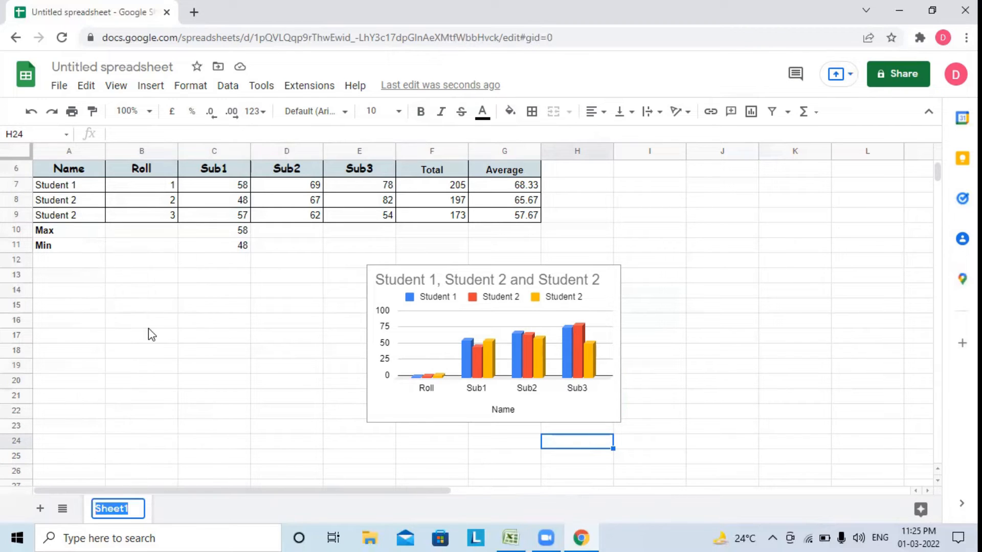
type("Result")
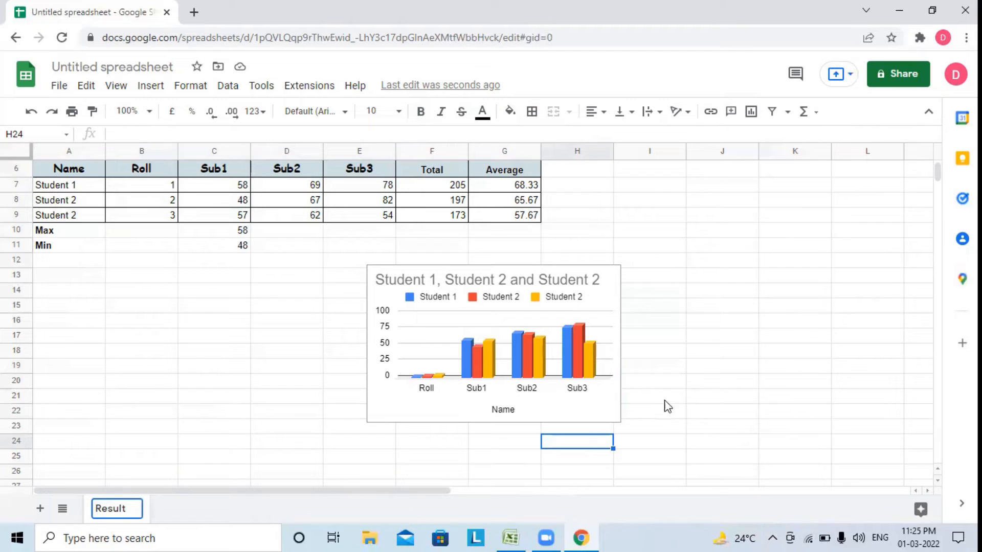
left_click(266, 292)
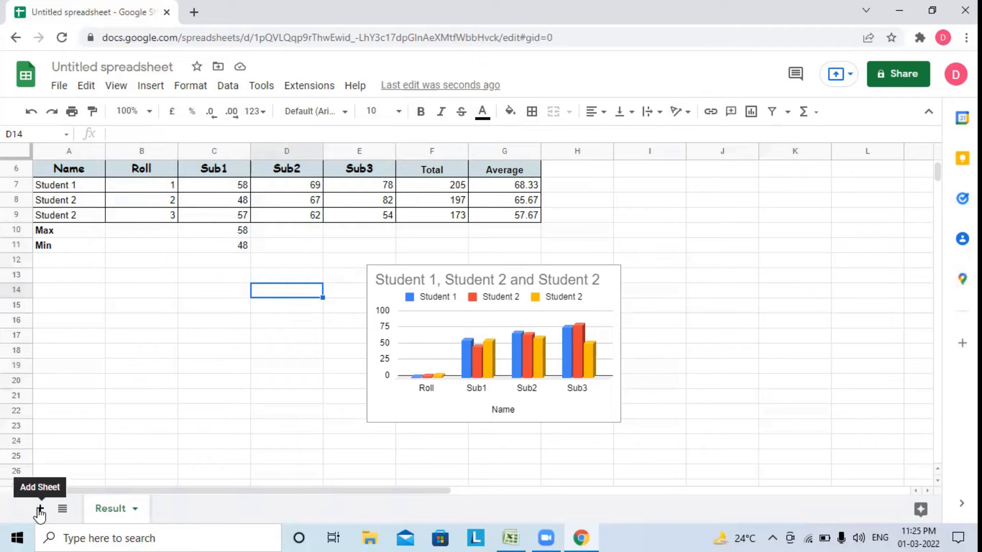
left_click(39, 509)
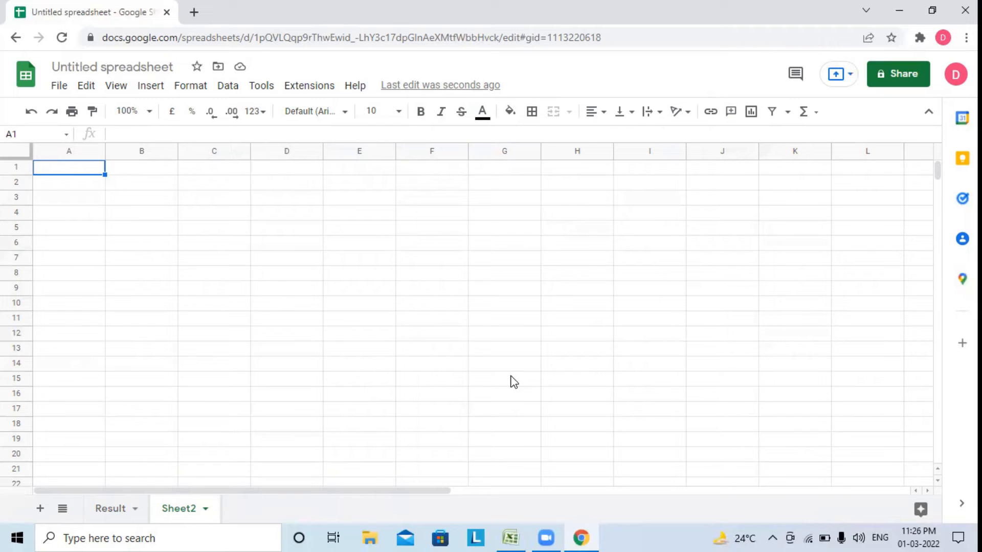
Switch to the Excel workbook 23.2.22 and copy the Stock Book table range A1:F20.
left_click(901, 9)
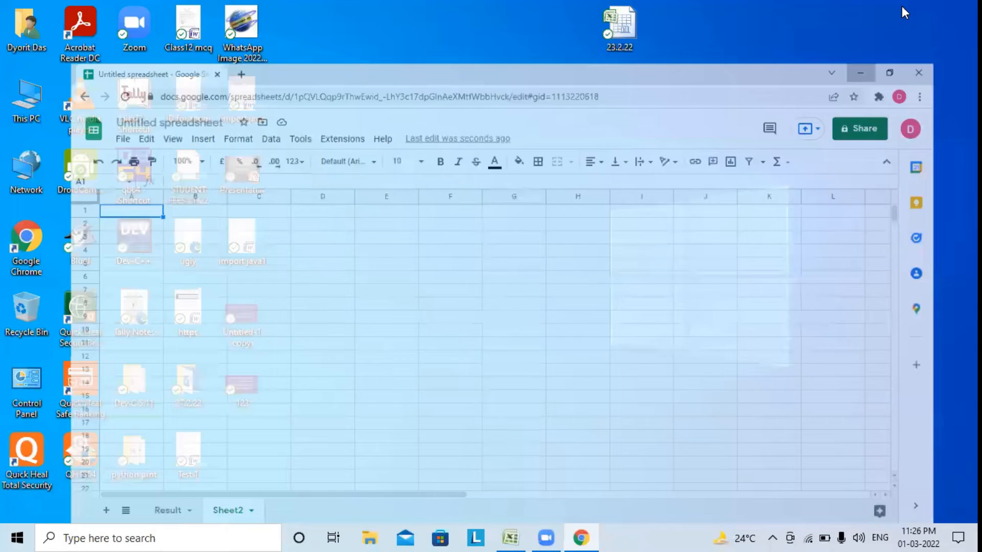
left_click(510, 536)
left_click_drag(38, 141, 250, 432)
left_click(65, 68)
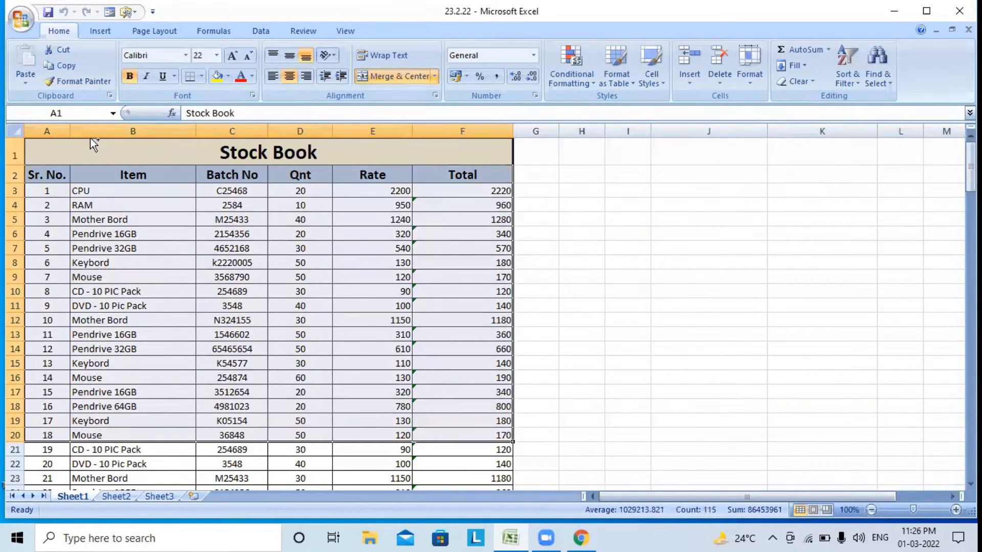
left_click(45, 68)
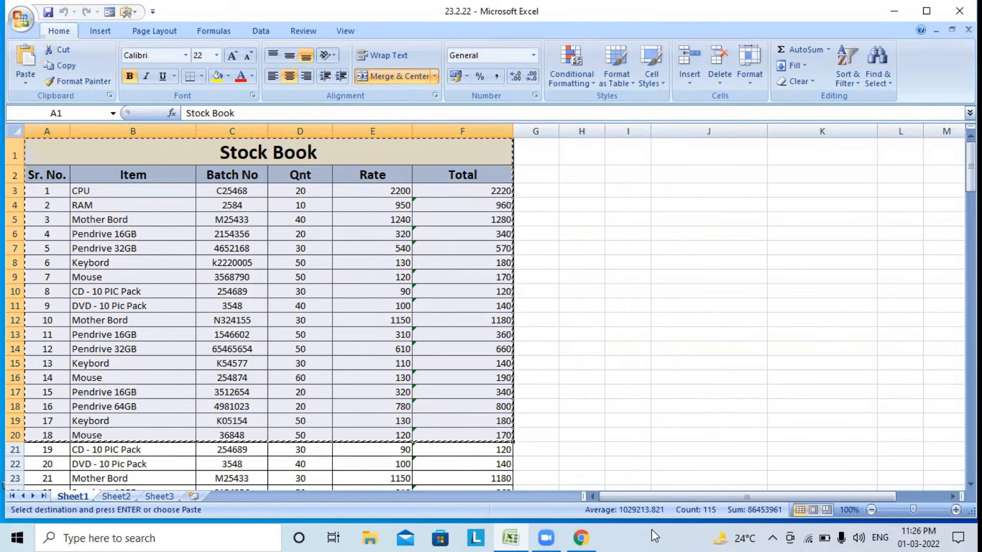
Switch back to Google Sheets, paste the Stock Book table at B2 on Sheet2, and widen the Item column to fit its text.
left_click(582, 537)
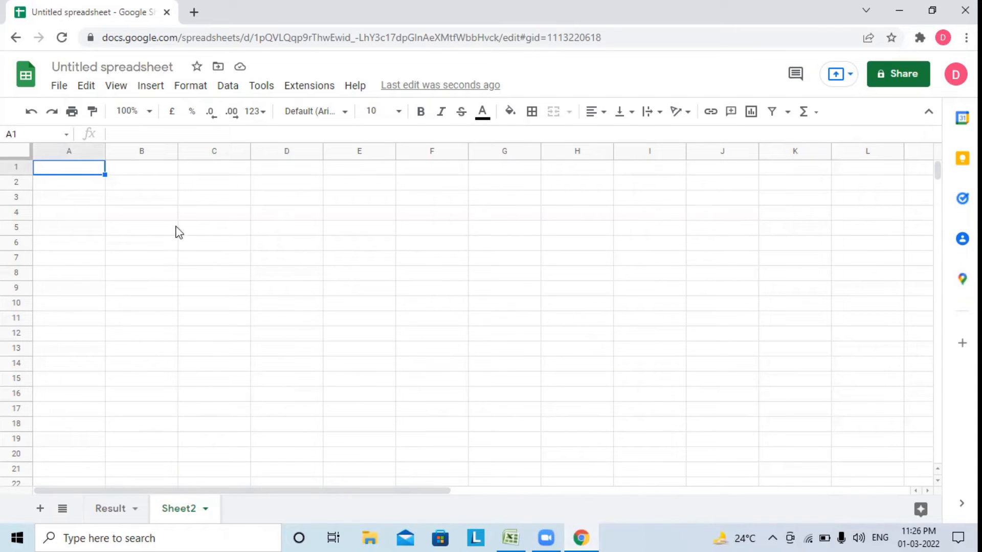
left_click(133, 188)
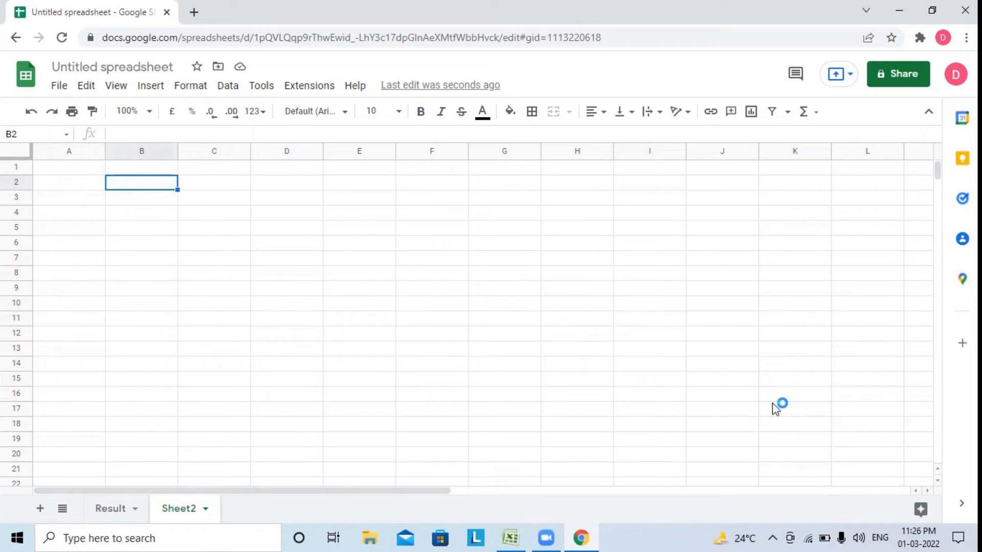
key("ctrl+v")
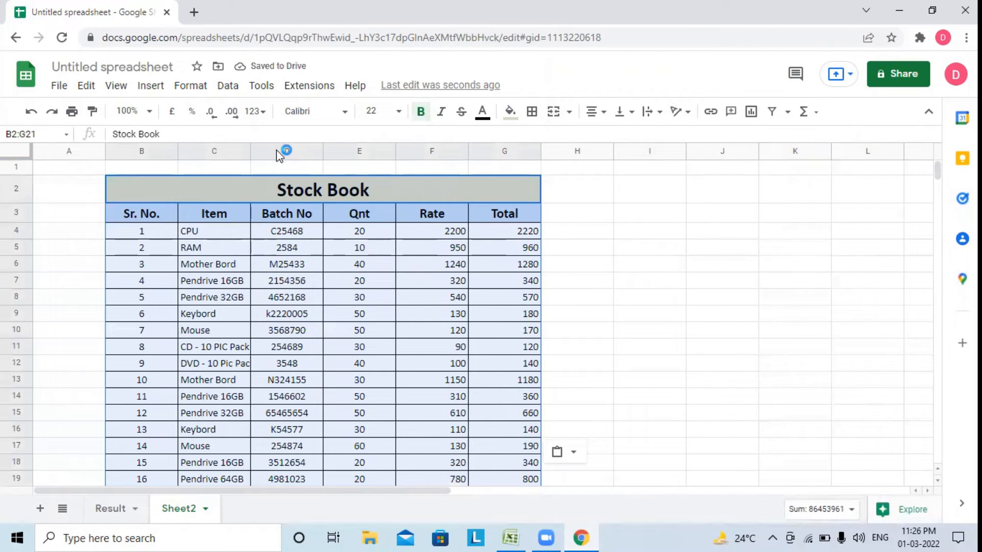
left_click_drag(249, 150, 299, 152)
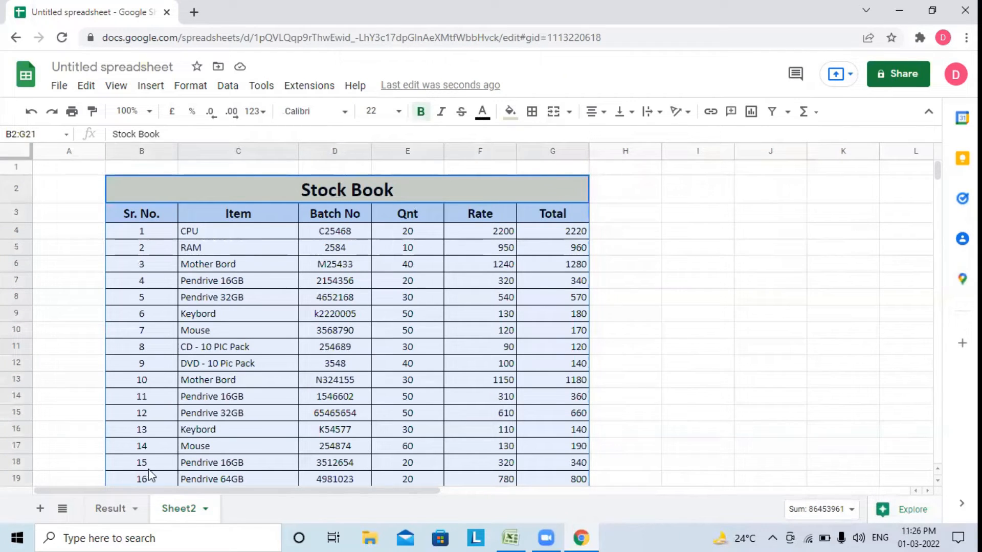
On the Result sheet, insert one column to the left of the Total column.
left_click(110, 509)
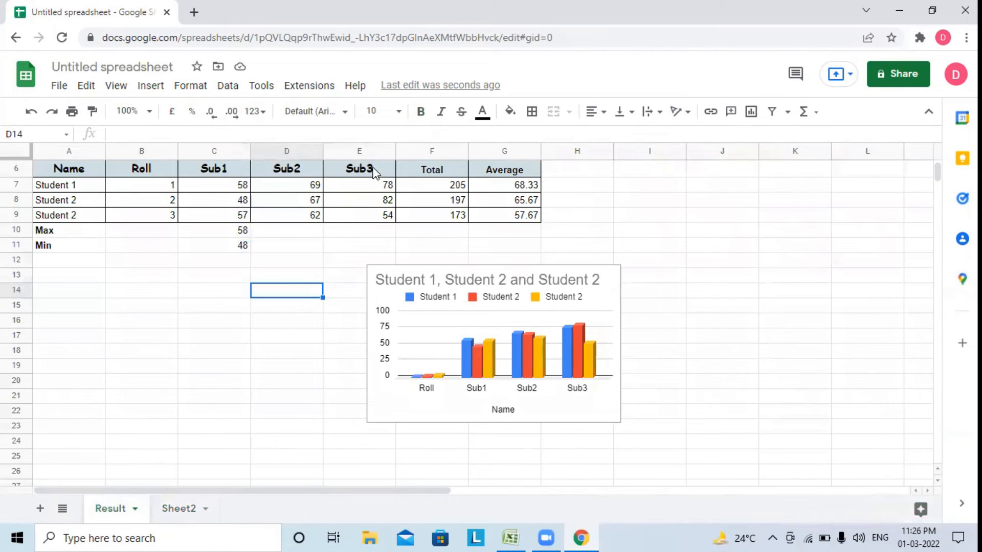
left_click(420, 171)
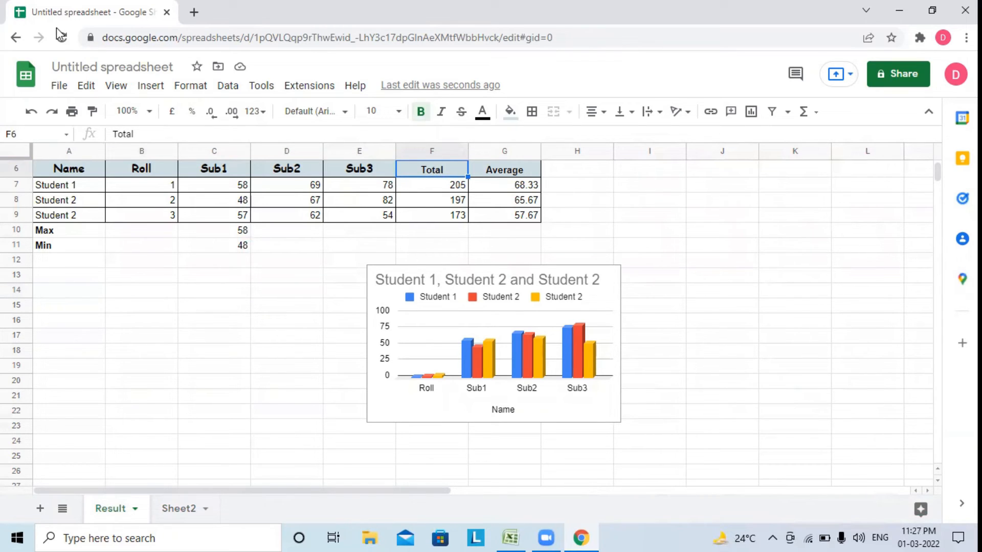
left_click(150, 87)
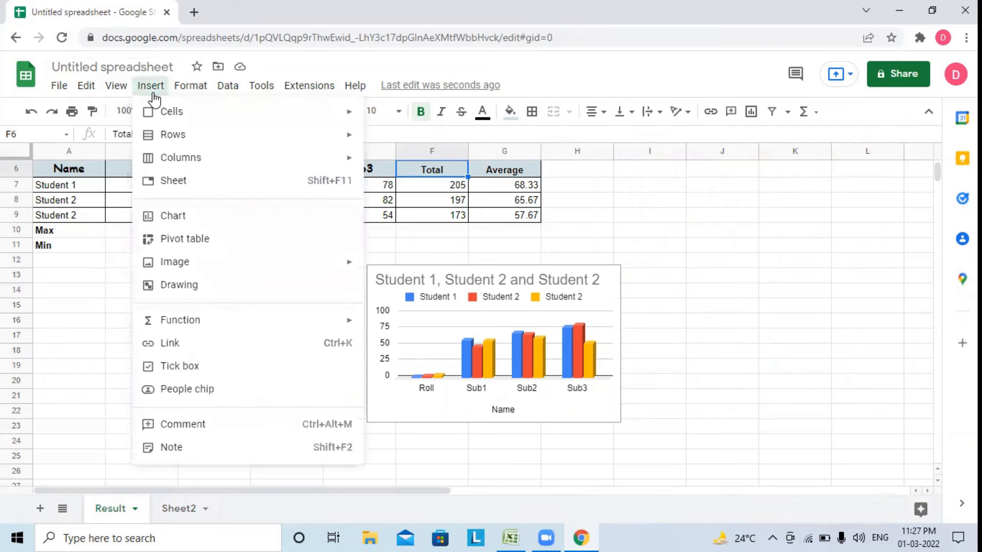
mouse_move(176, 160)
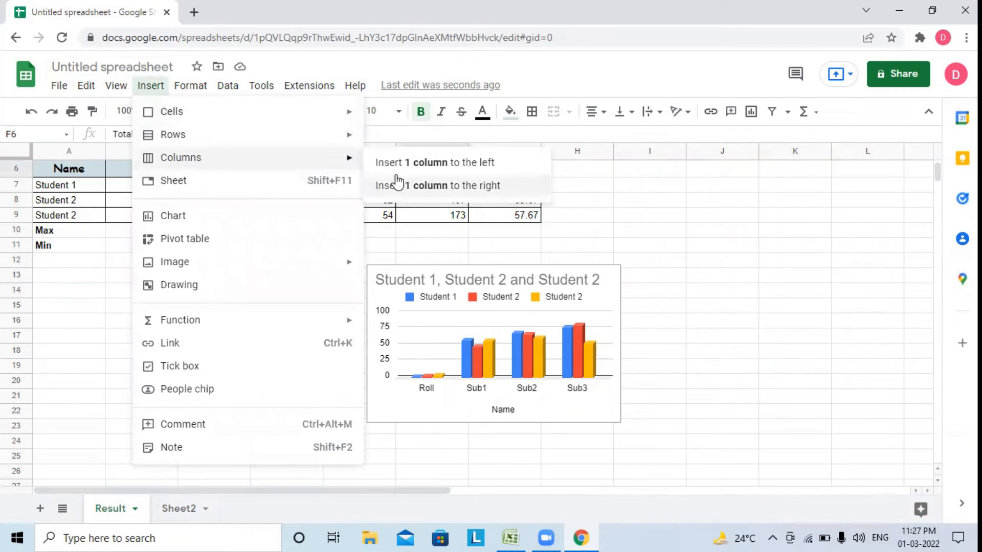
left_click(446, 169)
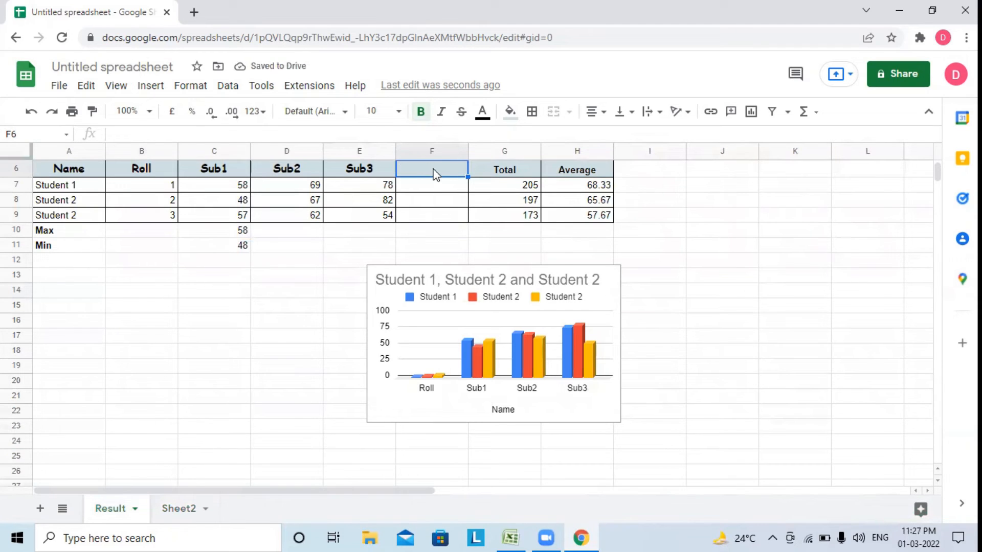
Head the new column Sub4 in F6 and enter the marks 67, 28 and 55 in F7 to F9.
type("Sub")
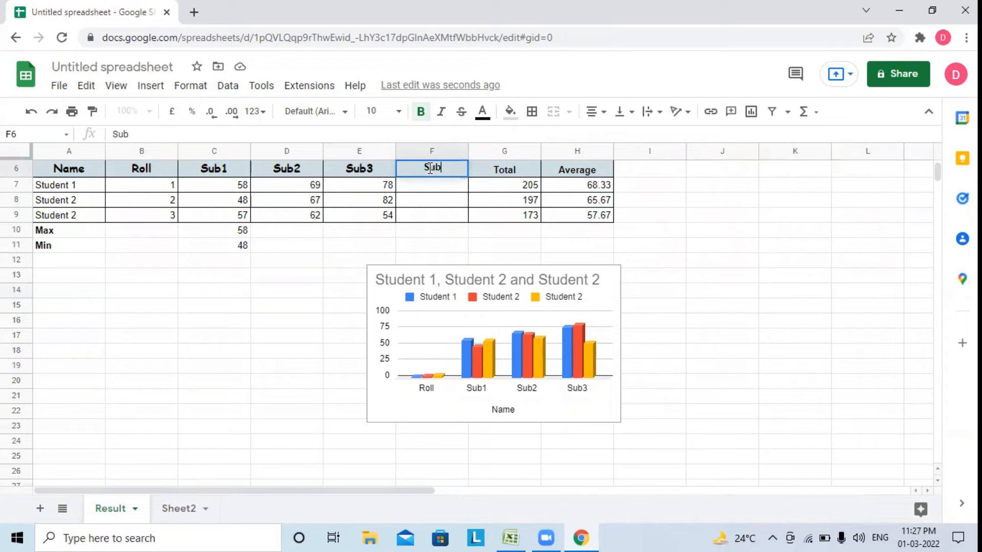
type("4")
key("Return")
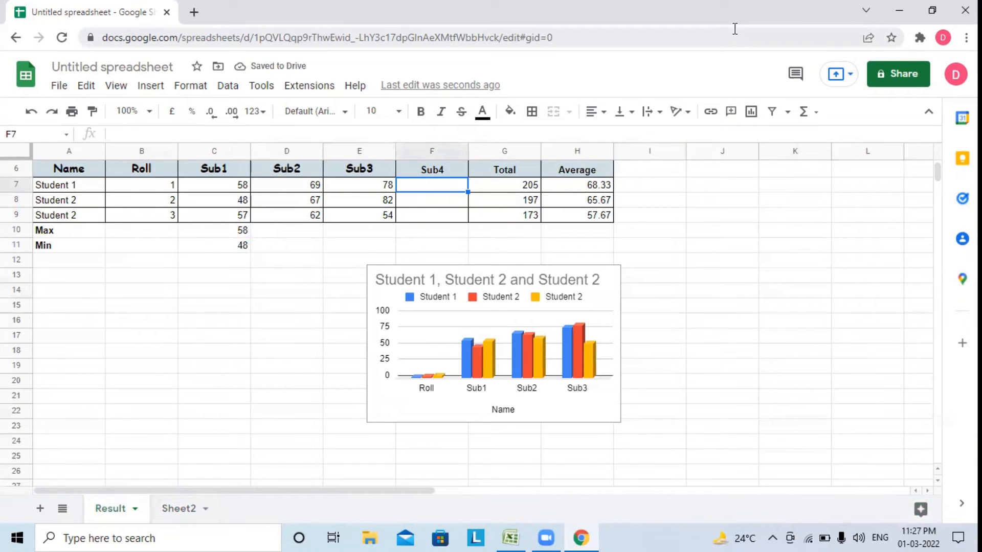
type("67")
key("Return")
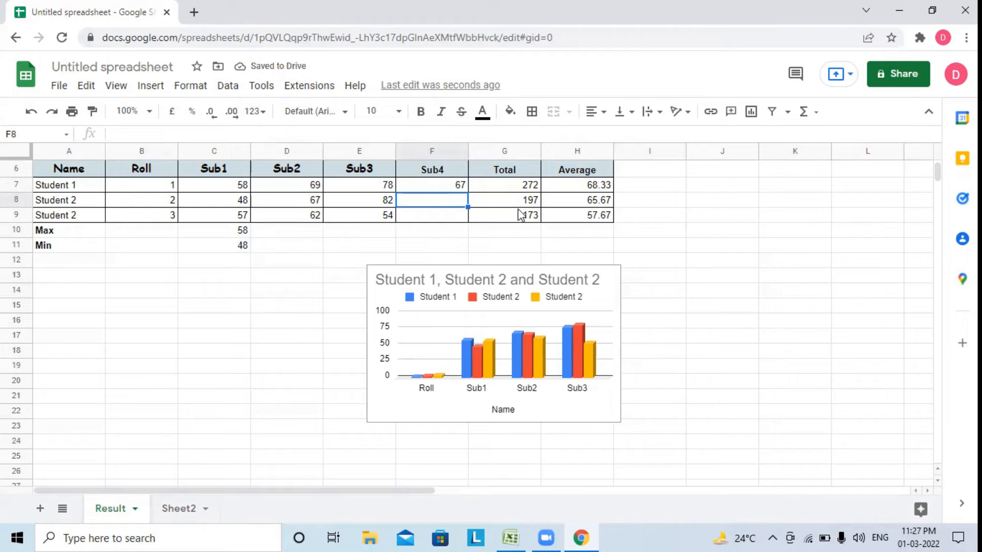
type("28")
key("Return")
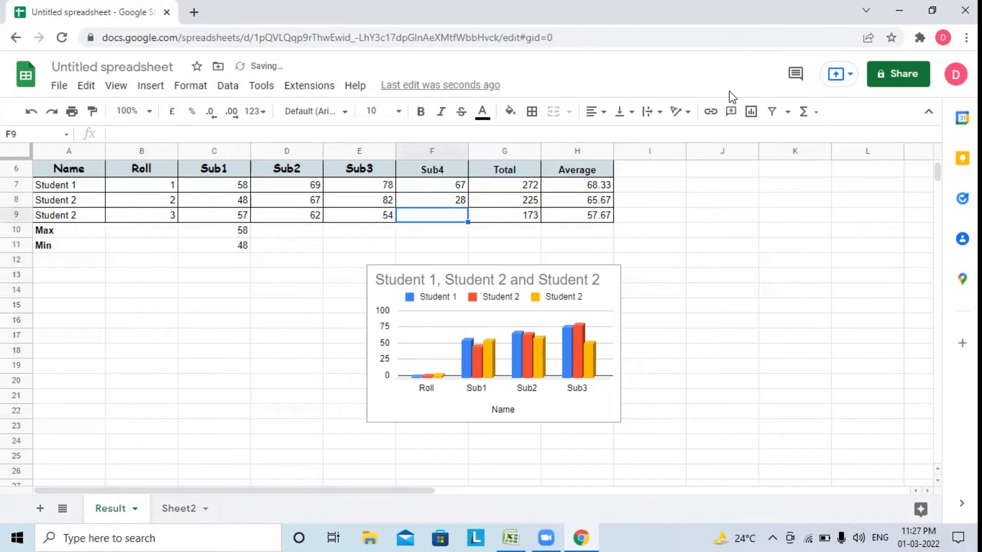
type("55")
key("Return")
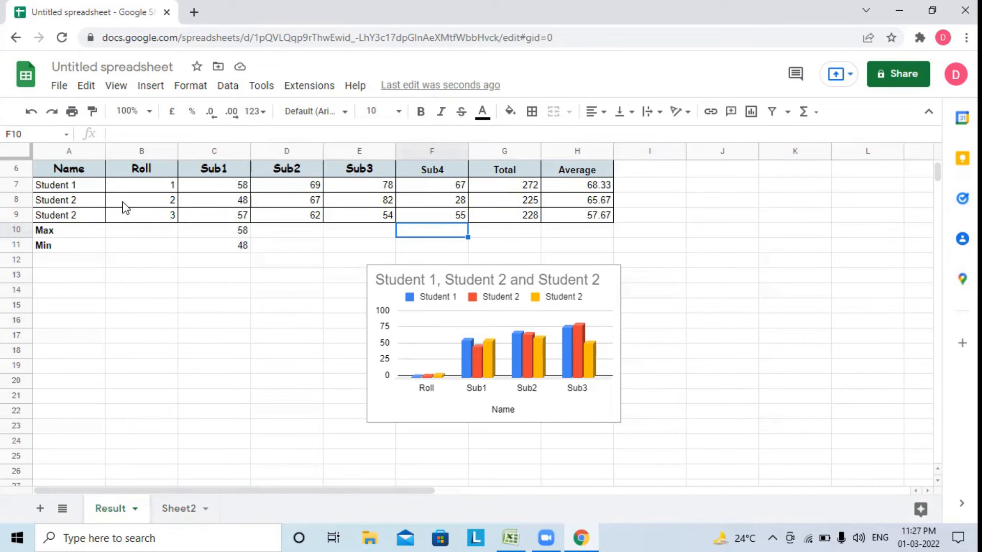
Insert one row above row 8, directly below Student 1 in the marks table.
left_click(83, 206)
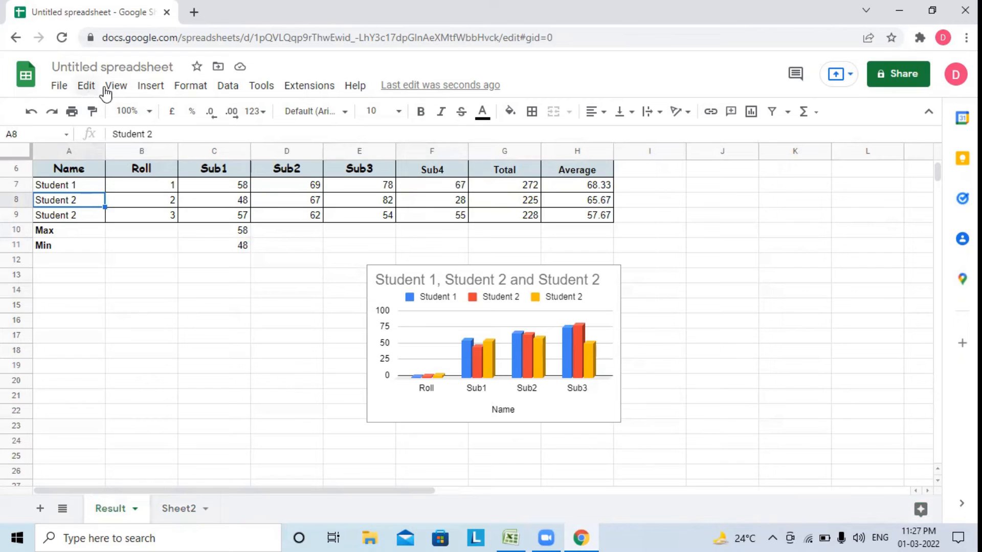
left_click(149, 88)
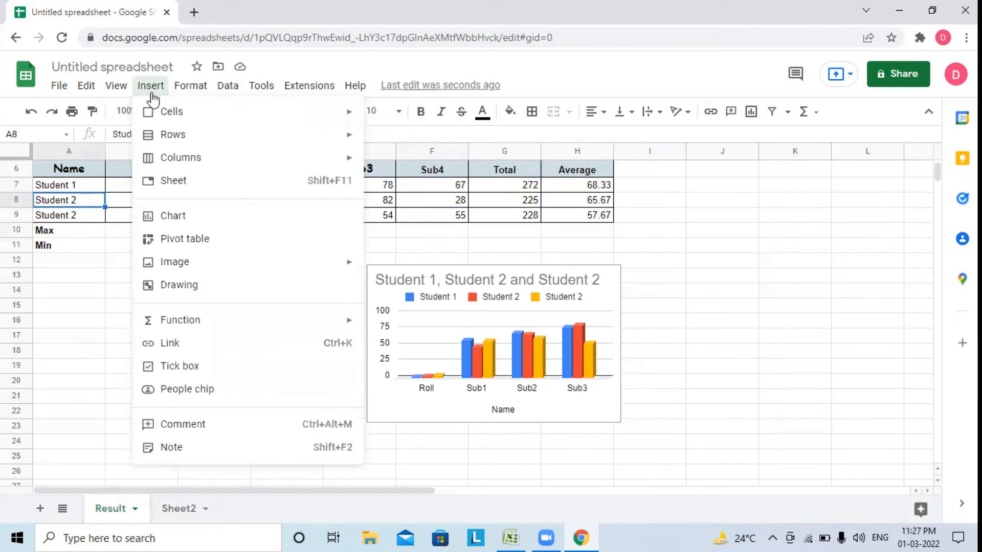
mouse_move(171, 134)
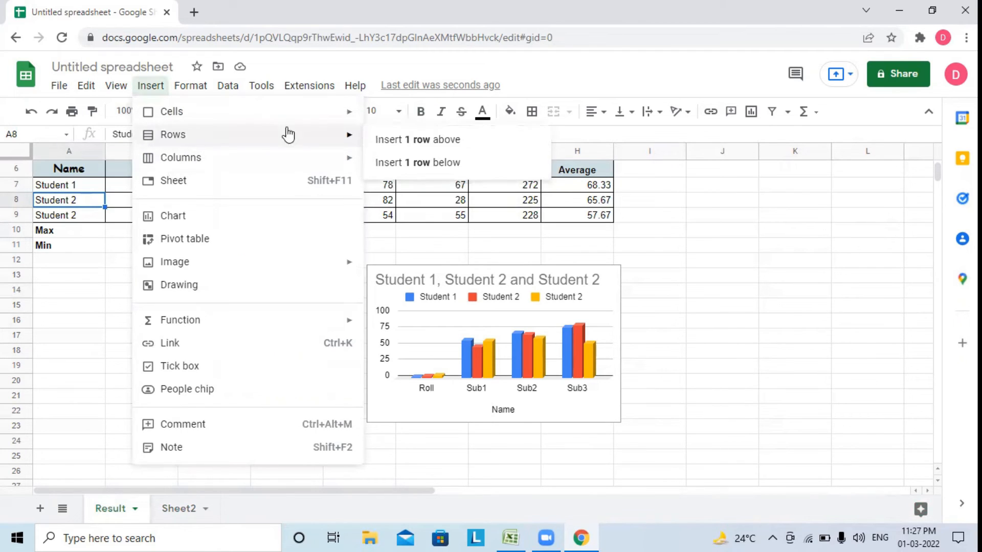
left_click(392, 146)
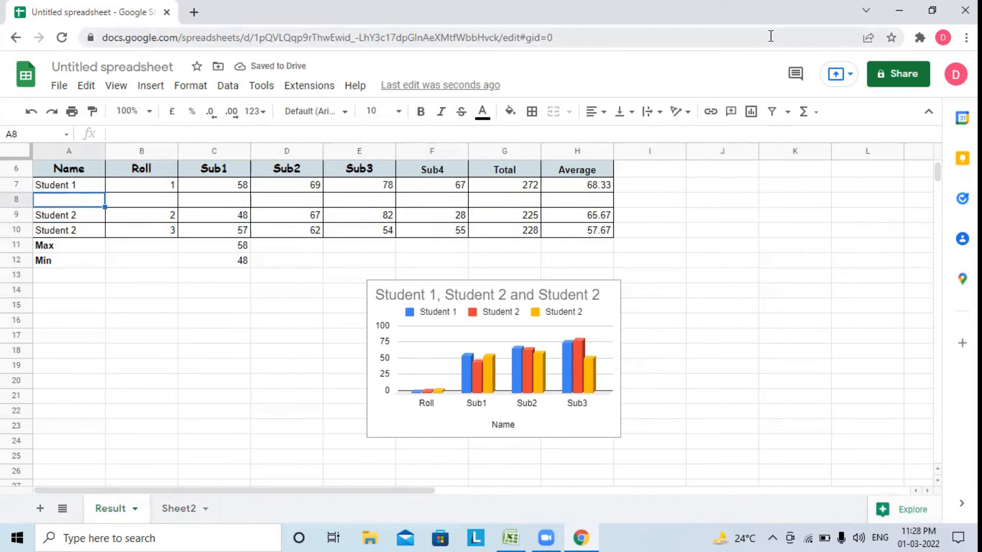
Enter the name Student 4 in A8 and the roll number 4 in B8.
type("S")
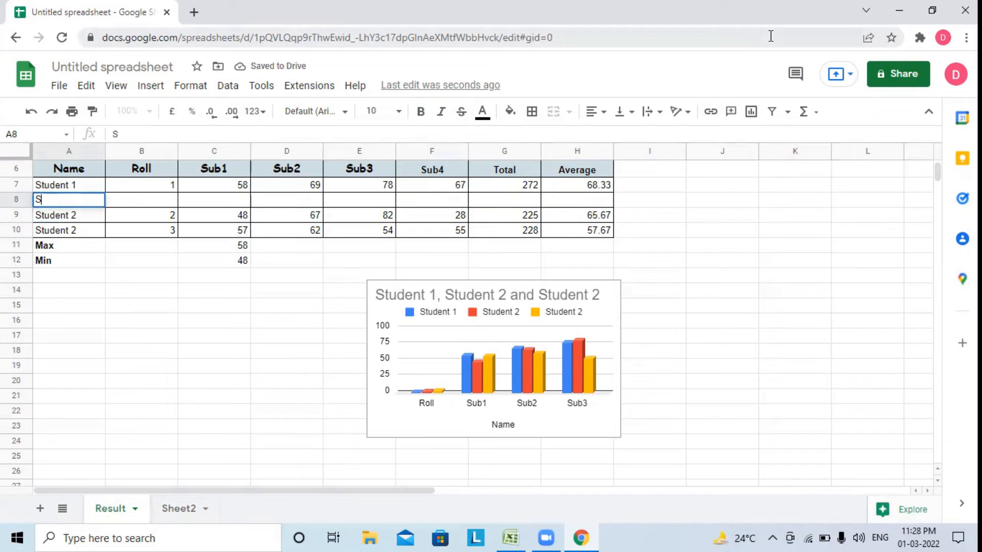
type("tuden")
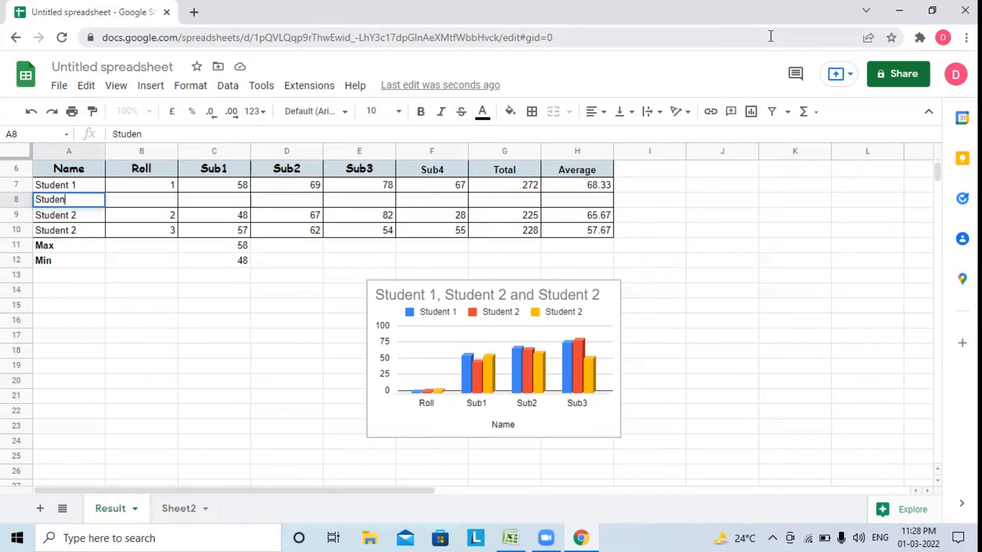
type("t 4")
key("Tab")
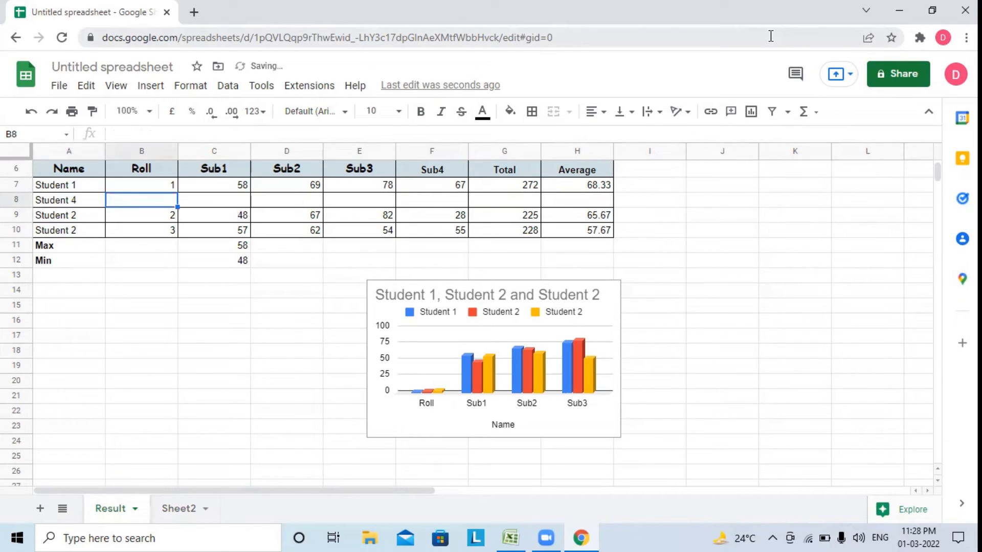
type("4")
key("Tab")
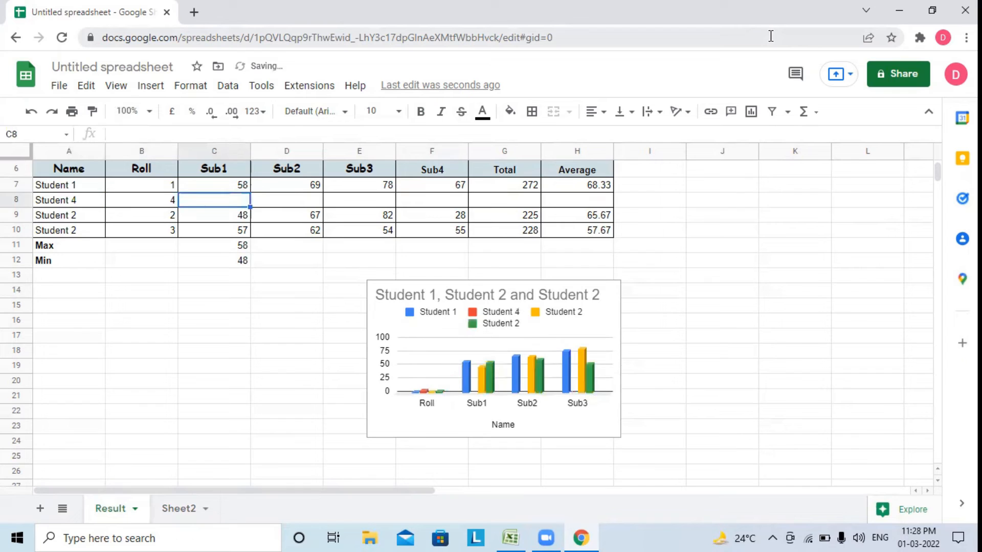
Enter the marks 68, 95, 82 and 88 in C8 to F8, and fill the Total formula from G7 down to G9.
type("68")
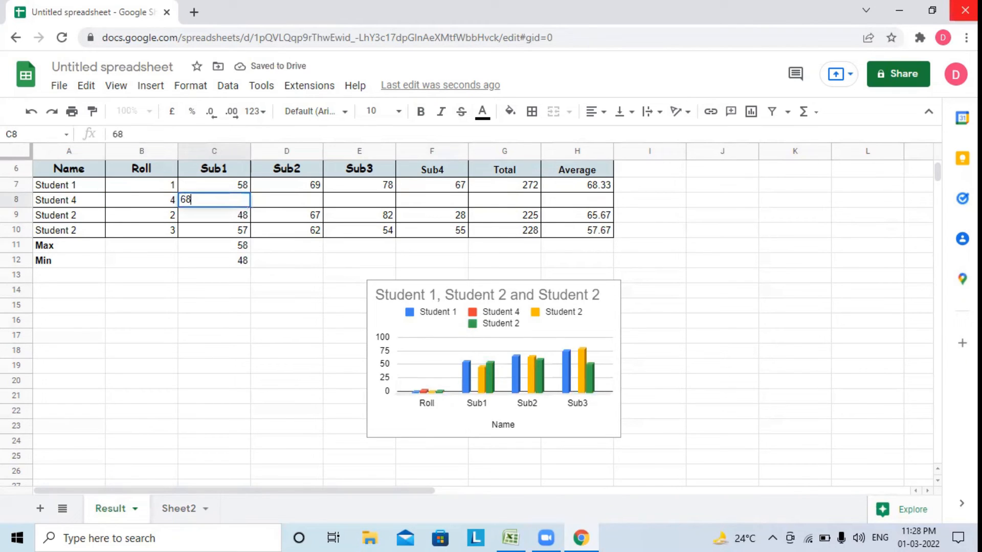
key("Tab")
type("95")
key("Tab")
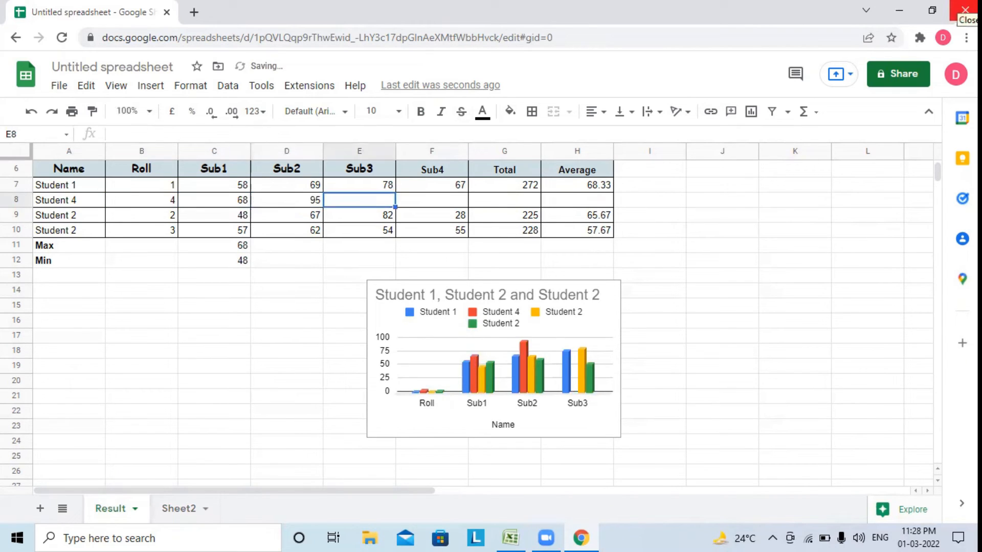
type("82")
key("Tab")
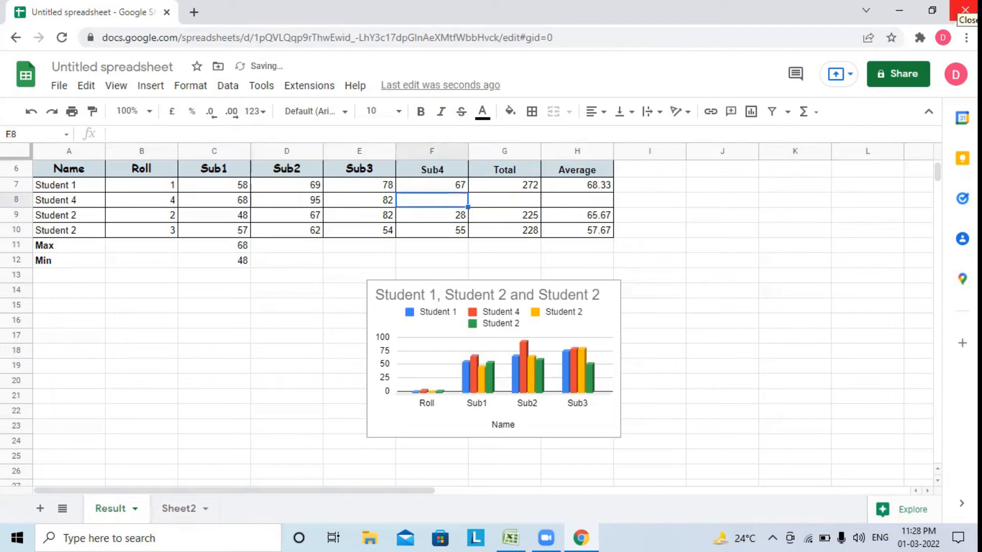
type("88")
key("Tab")
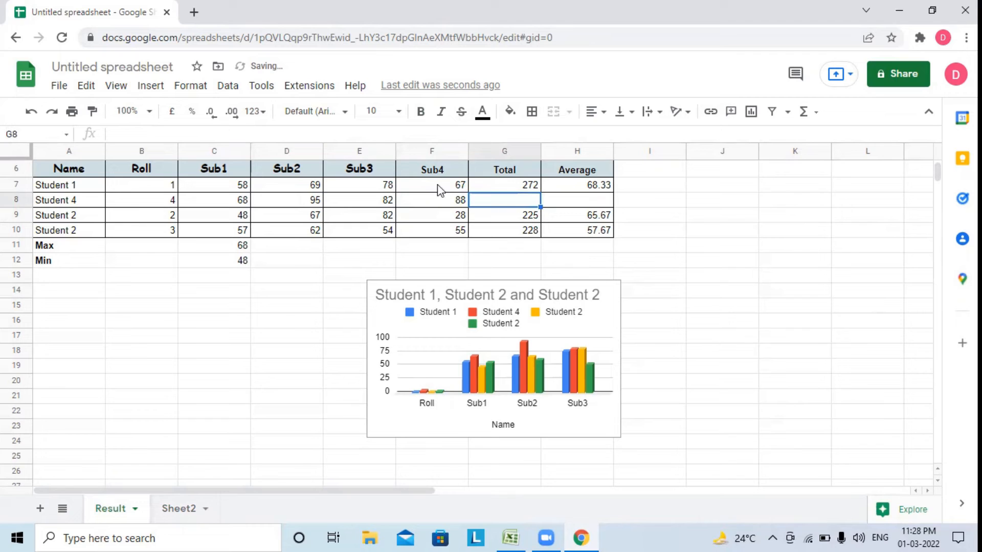
left_click(517, 187)
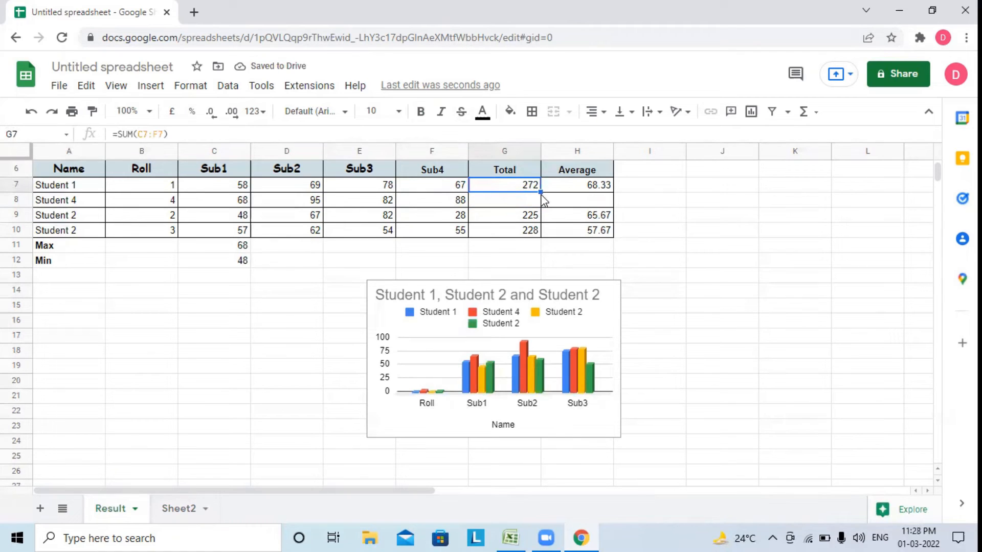
left_click_drag(540, 192, 540, 211)
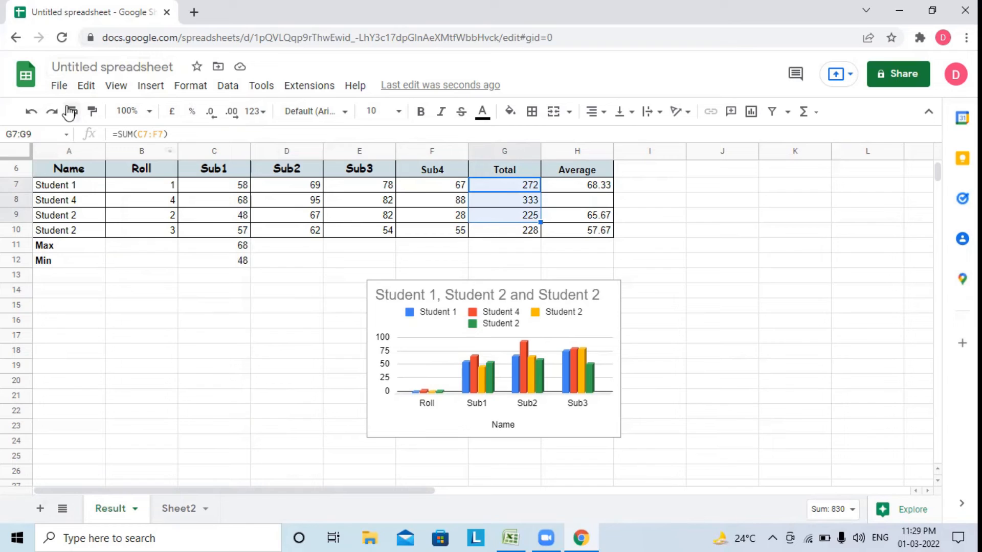
Rename the spreadsheet as demo and check its storage location in My Drive.
left_click(125, 66)
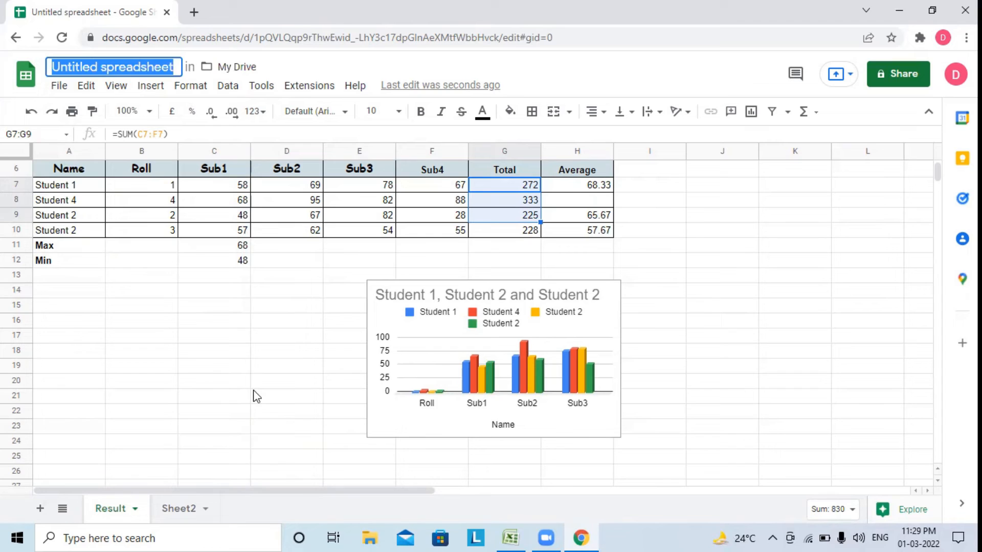
type("demo")
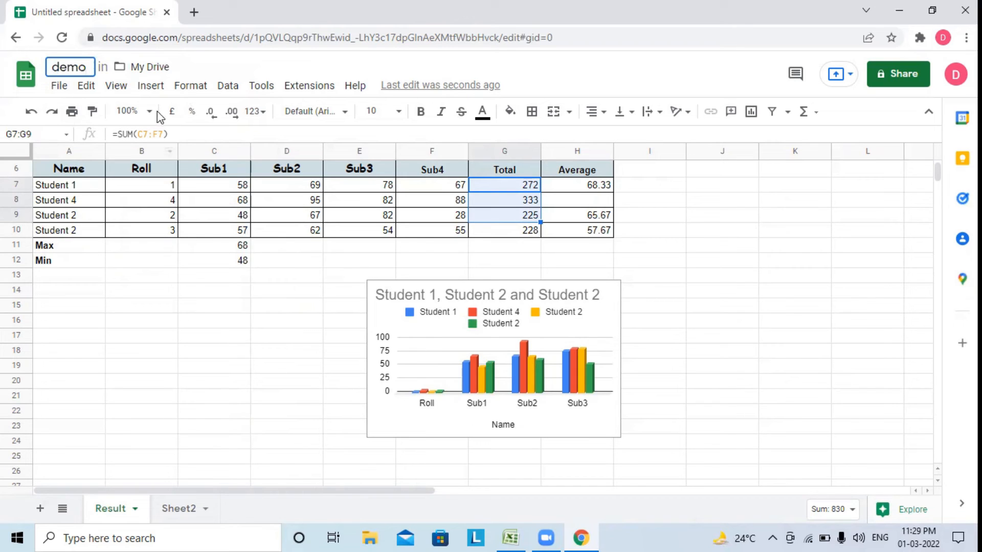
left_click(153, 69)
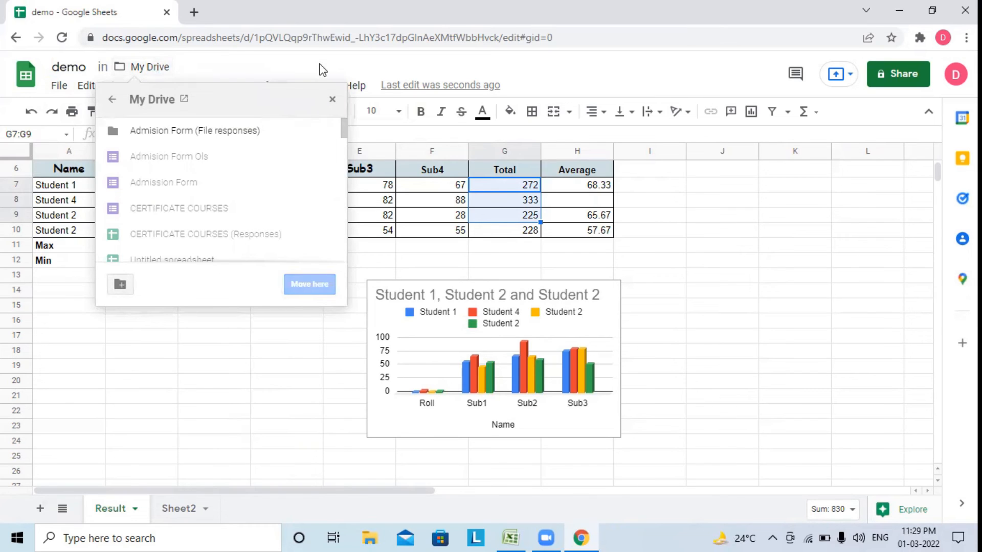
left_click(331, 99)
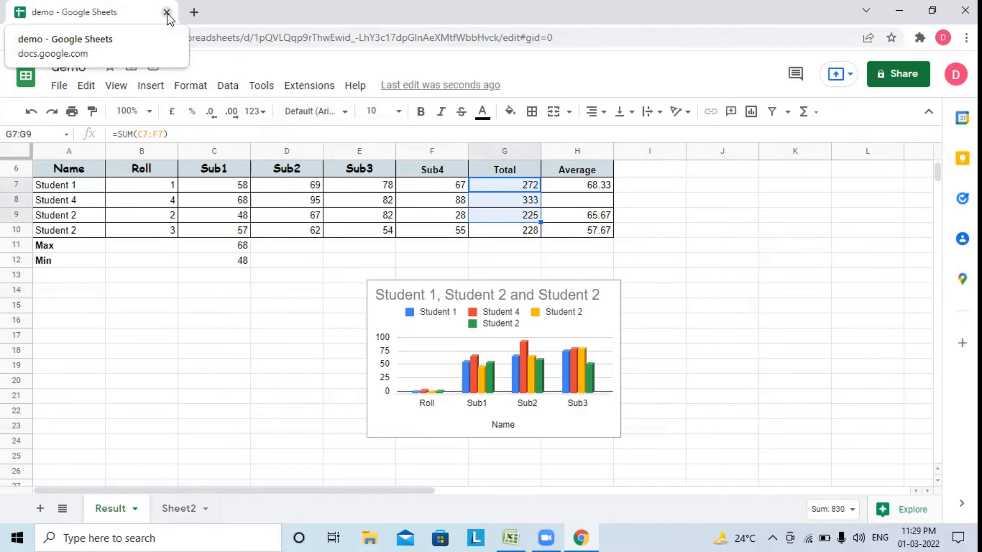
Close the spreadsheet, go to Google Drive from a new browser tab, and reopen the demo file.
left_click(194, 13)
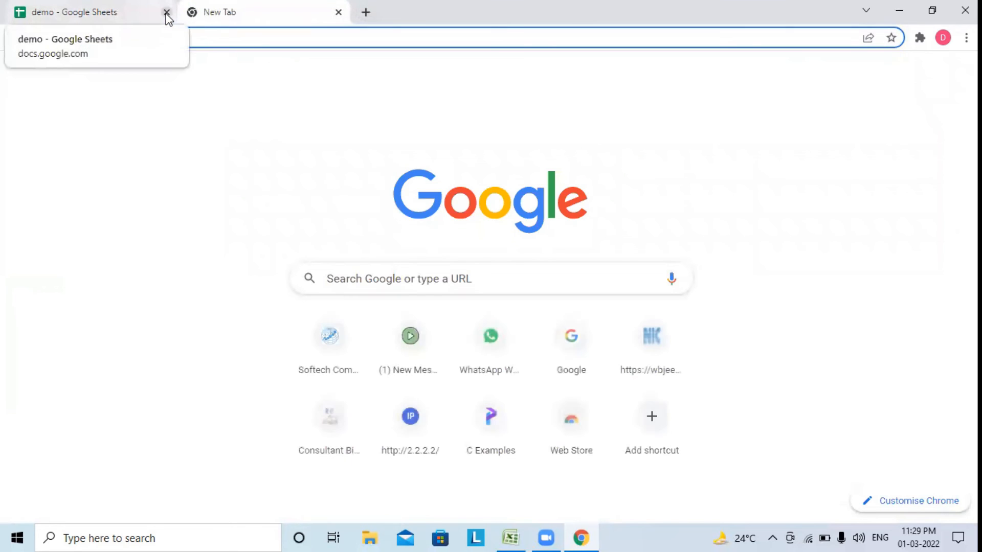
left_click(166, 13)
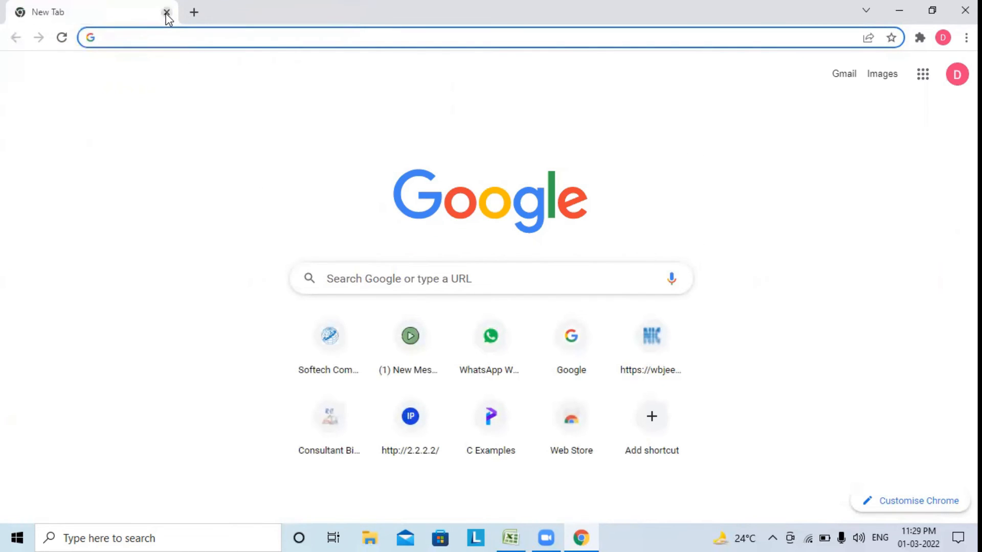
left_click(924, 77)
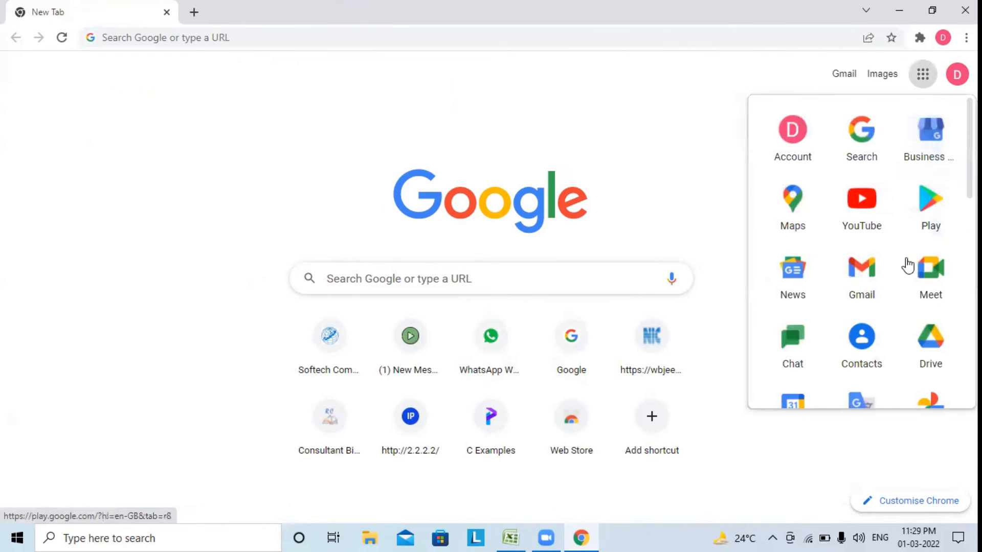
left_click(932, 353)
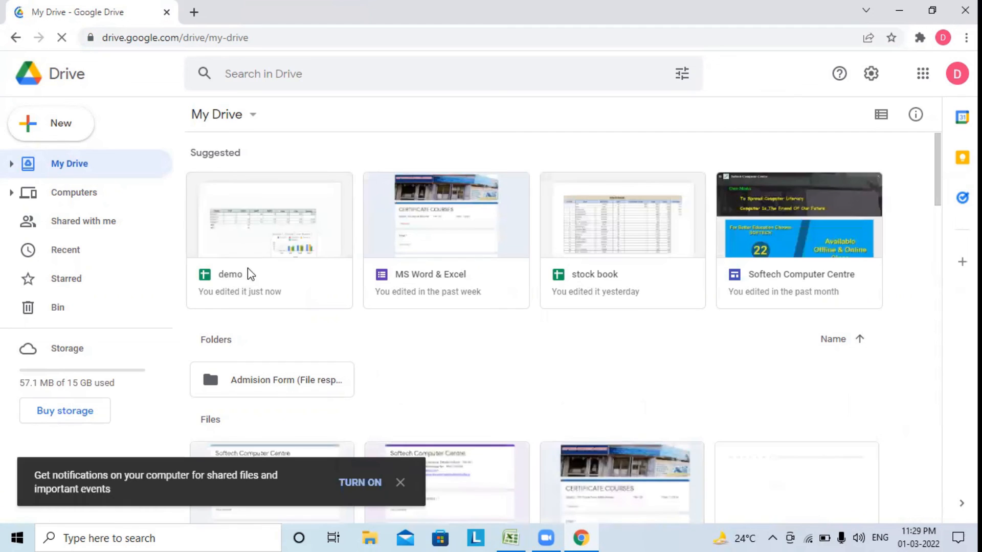
left_click(271, 244)
double_click(271, 244)
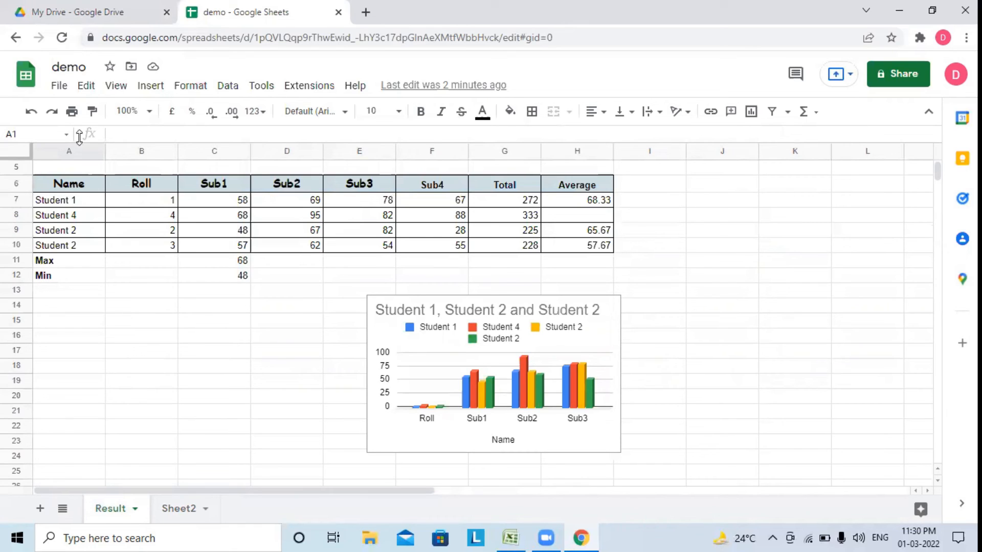
Print the current sheet on A4 paper in landscape orientation with the HP LaserJet 1020.
left_click(55, 87)
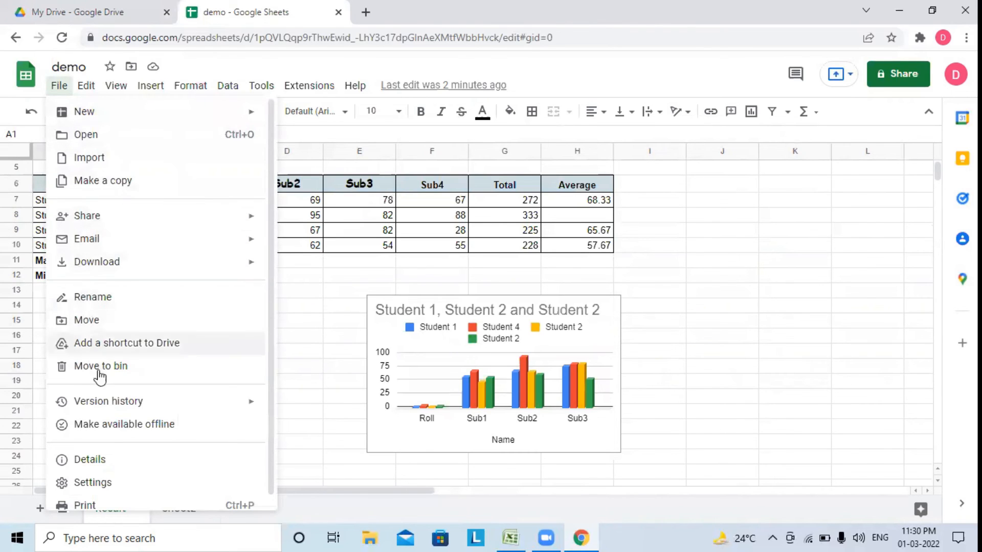
mouse_move(99, 408)
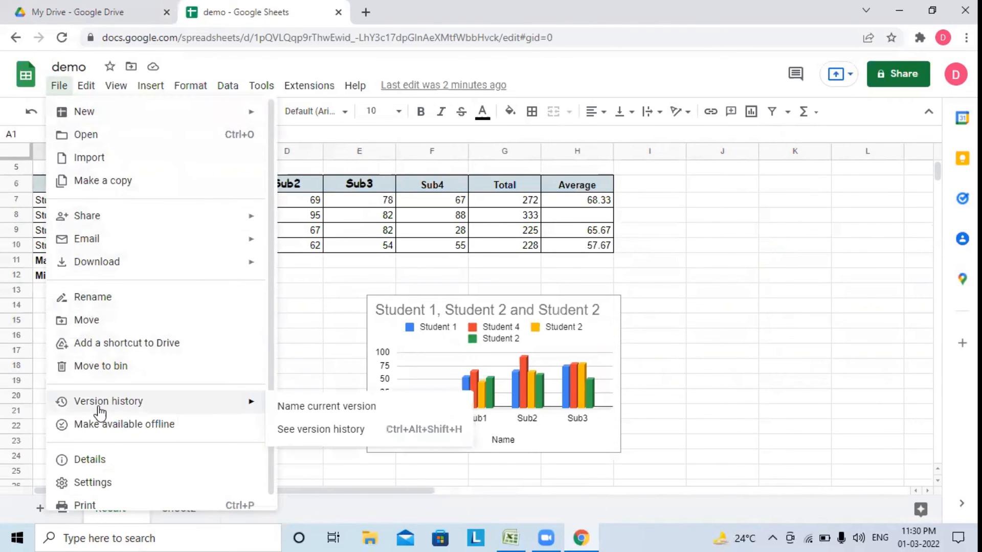
left_click(87, 506)
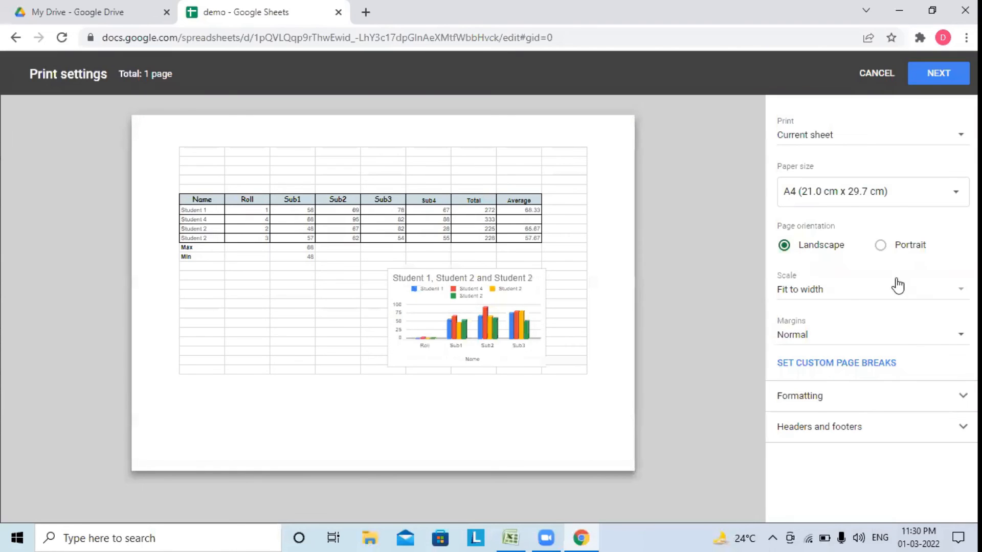
left_click(914, 251)
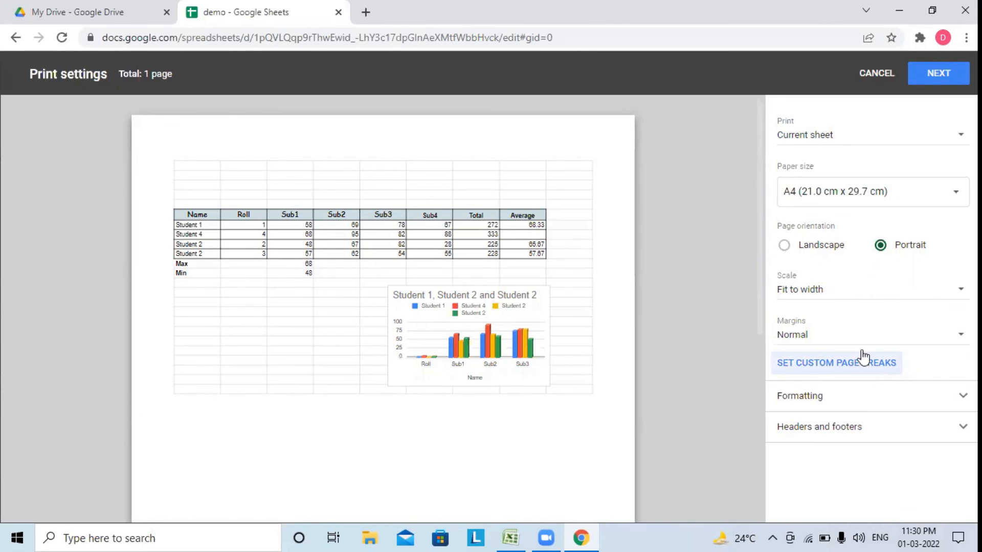
left_click(809, 250)
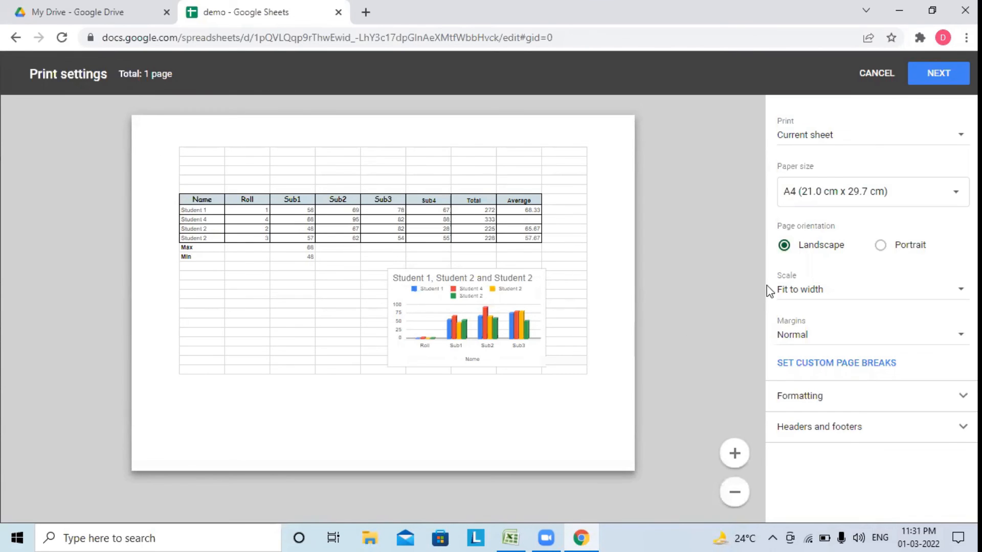
left_click(934, 76)
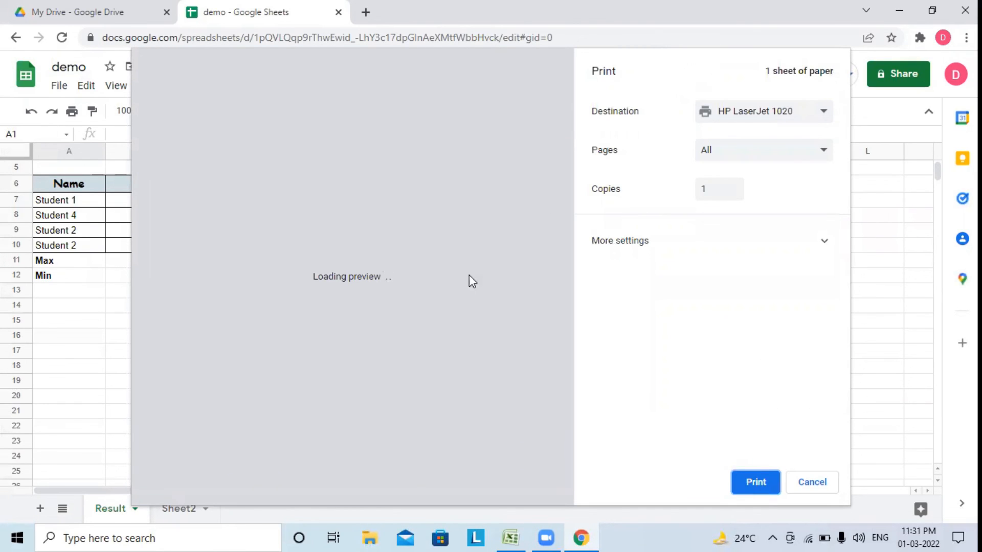
left_click(744, 491)
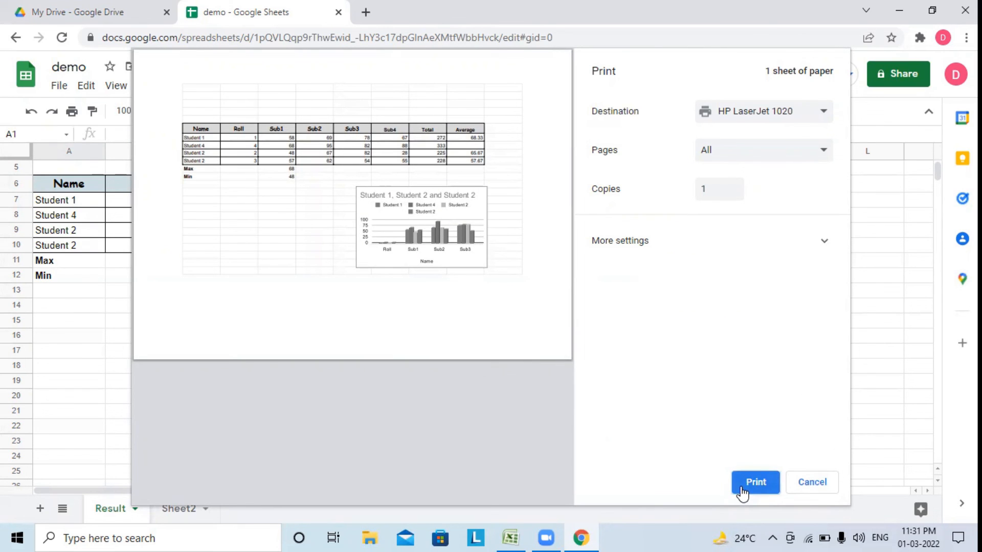